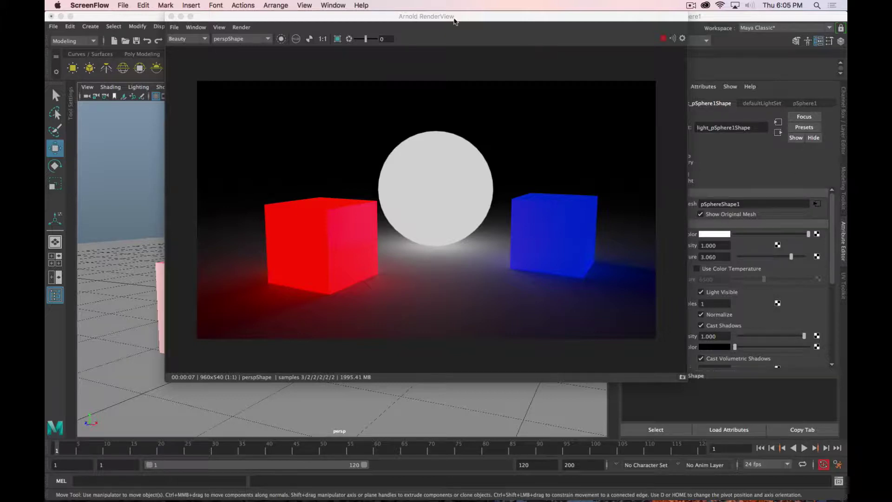
Step: Close the render view and reopen the recent scene Emission_Demo.mb without saving the current changes
left_click_drag(202, 17, 253, 50)
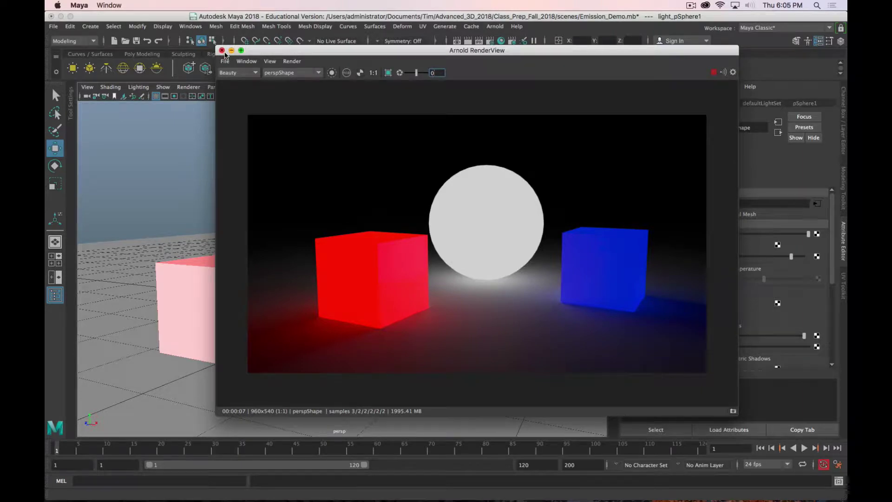
left_click(222, 51)
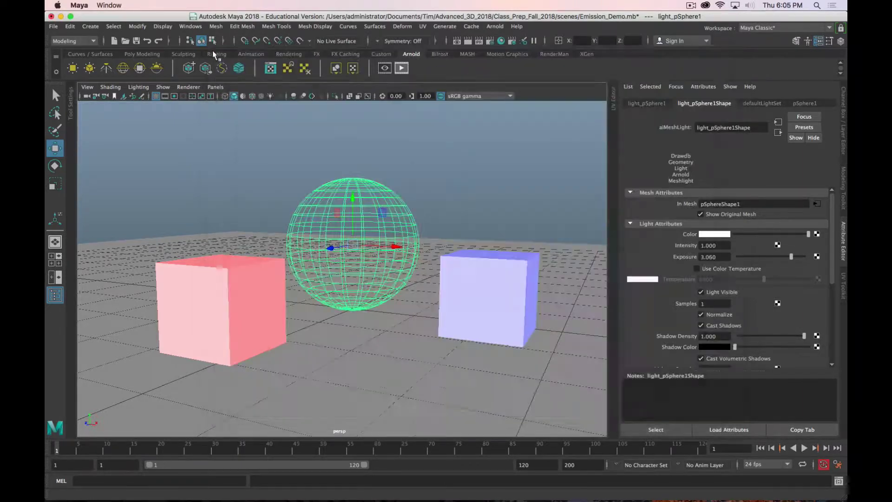
left_click(53, 26)
mouse_move(138, 347)
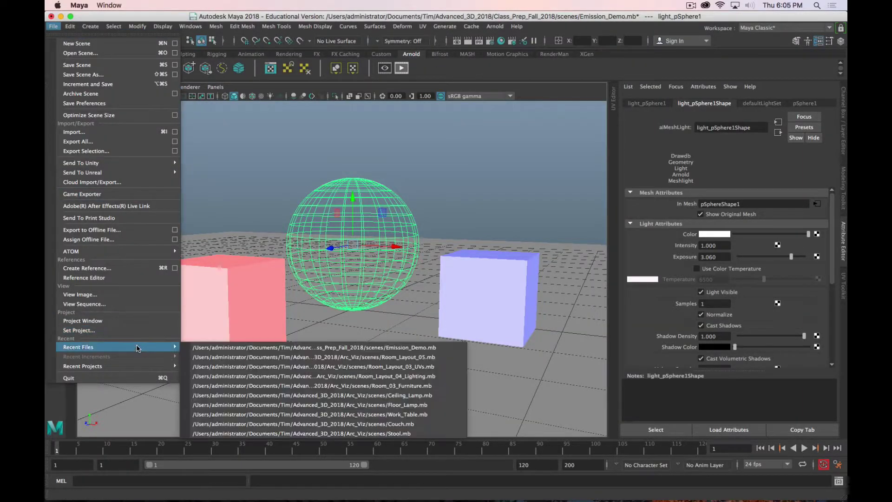
left_click(232, 348)
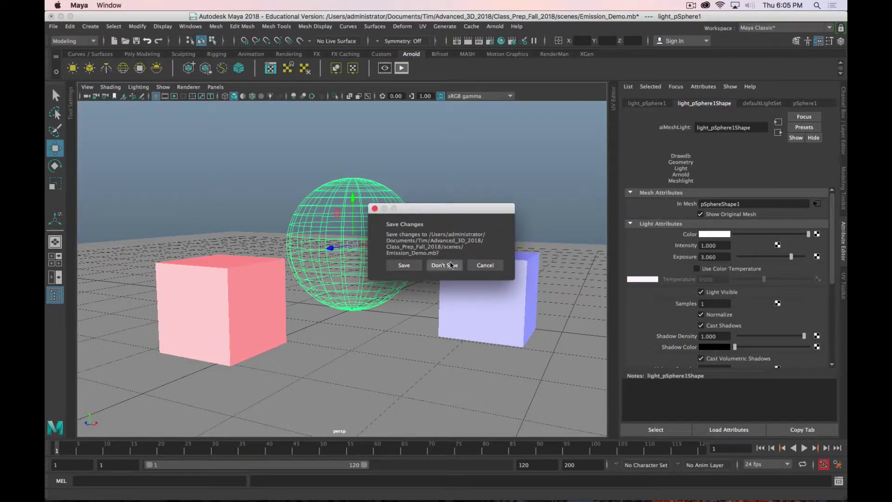
left_click(434, 287)
Step: Select the sphere between the two cubes and turn it into an Arnold mesh light
left_click_drag(350, 301, 384, 168, "alt")
left_click(234, 292)
key("w")
left_click(420, 274)
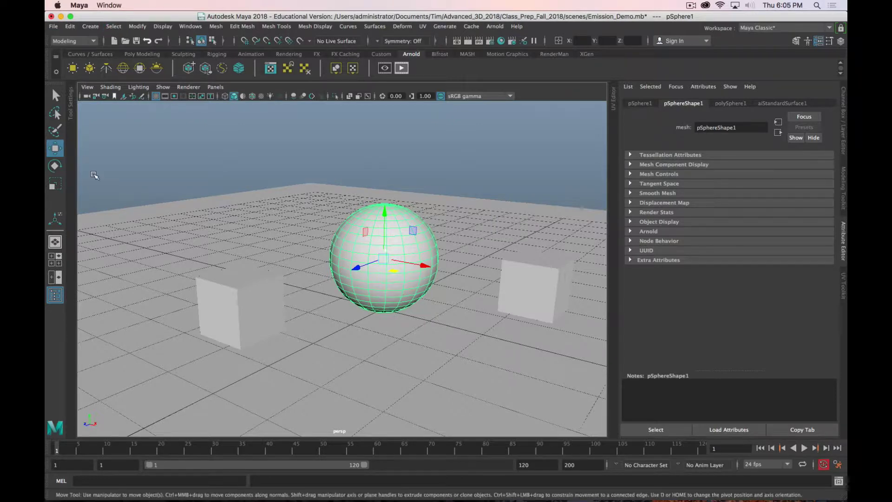
left_click(278, 217)
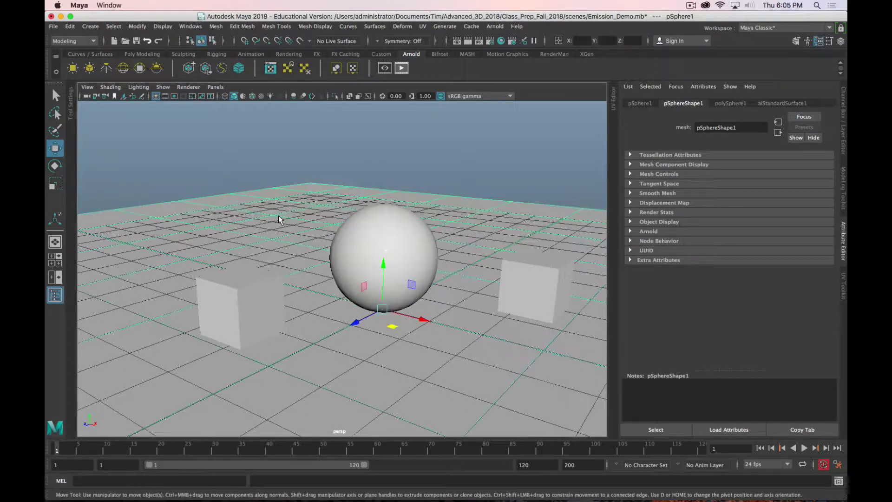
left_click(407, 240)
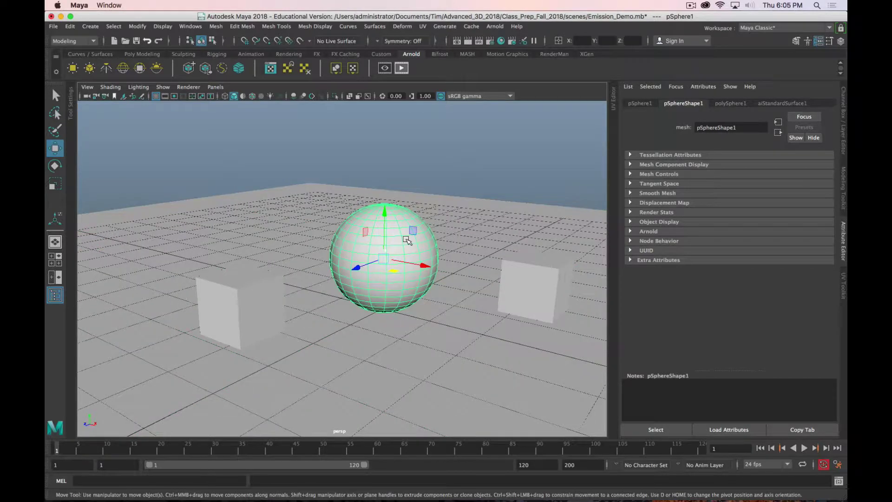
key("w")
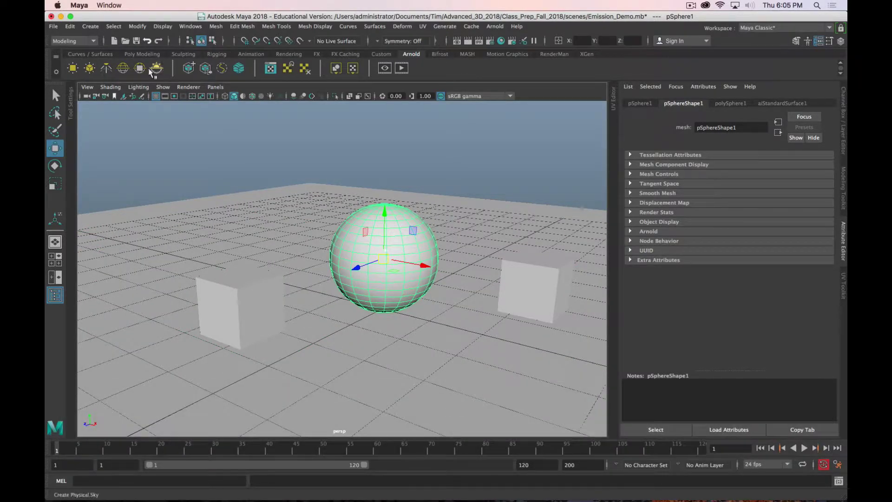
left_click(89, 68)
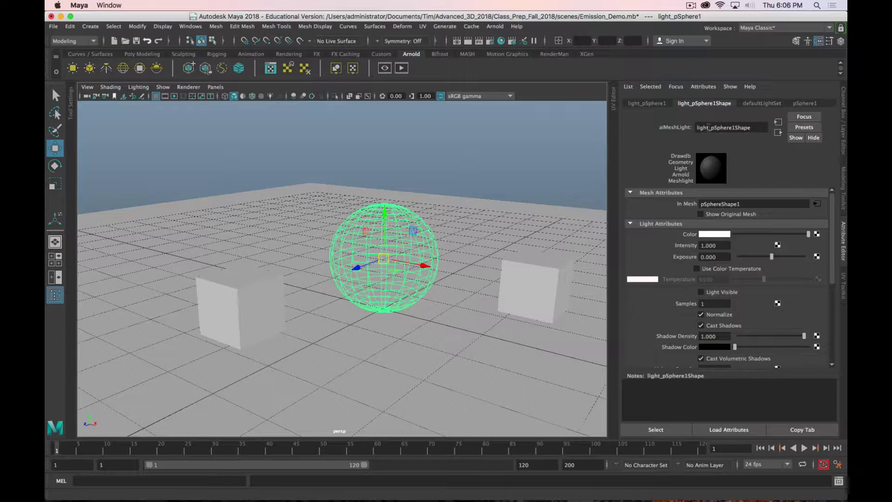
Step: Render the scene in the Arnold RenderView and place its window so the light's attributes stay accessible
left_click(402, 68)
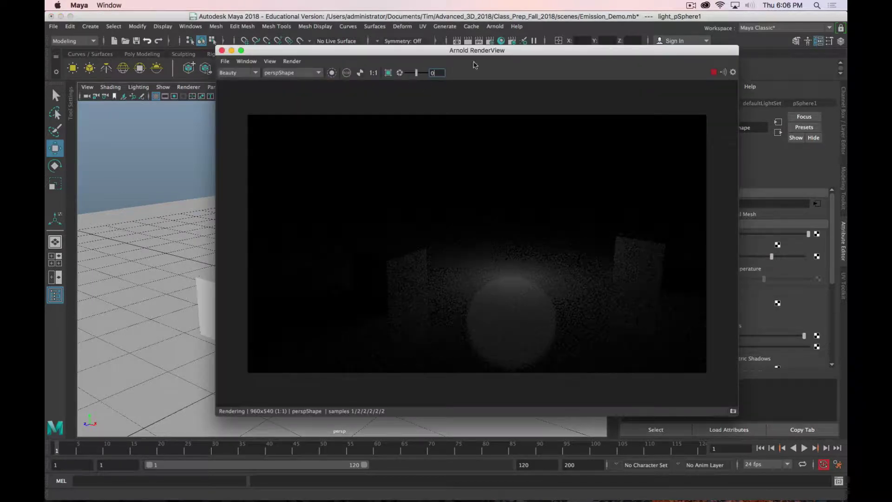
left_click_drag(479, 54, 392, 28)
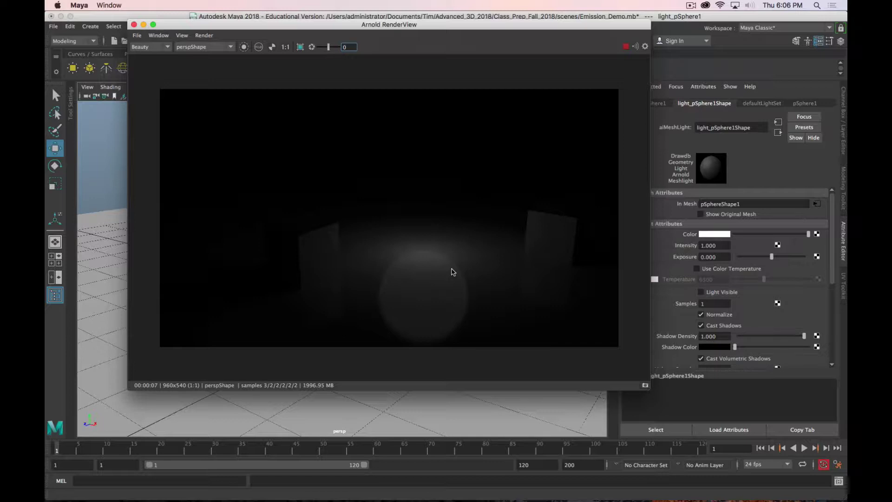
left_click_drag(512, 21, 419, 19)
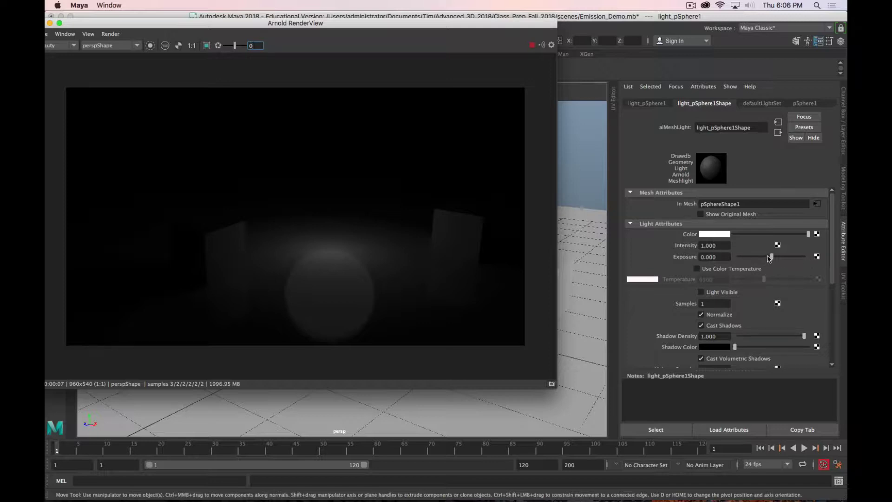
Step: Enable color temperature on the sphere's mesh light and raise its exposure to about 2.687
scroll(664, 263, "down", 2)
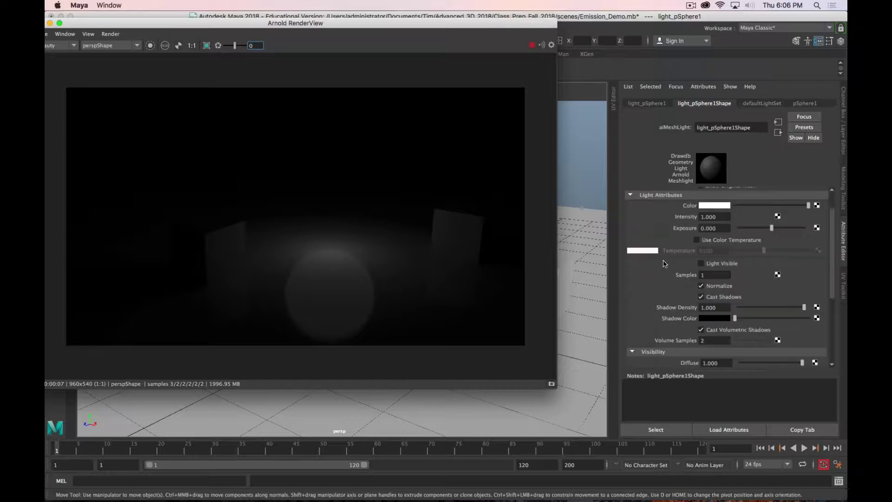
left_click(696, 240)
left_click_drag(770, 227, 788, 232)
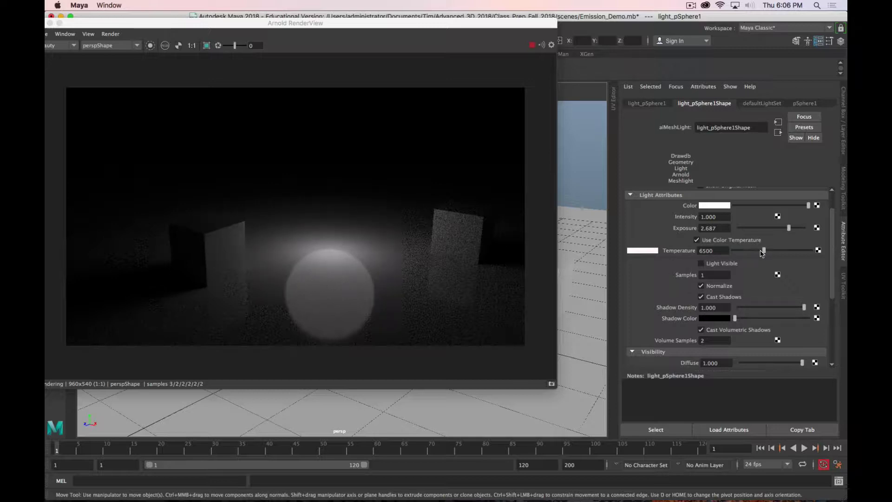
Step: Try a color temperature of 7000 on the mesh light
mouse_move(764, 251)
left_mouse_down()
mouse_move(737, 254)
mouse_move(809, 257)
mouse_move(757, 260)
left_mouse_up()
double_click(712, 250)
type("7000")
key("Return")
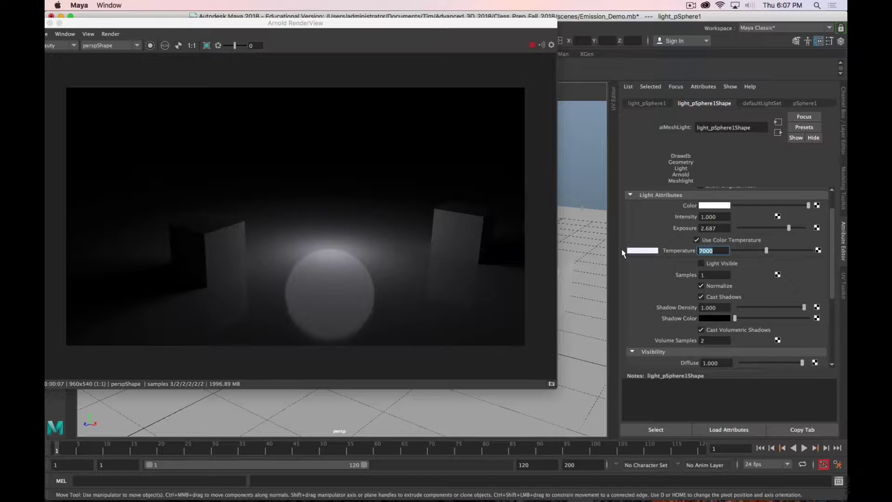
Step: Try warmer color temperatures on the mesh light, first 3200 and 4200 after that
type("3200")
key("Return")
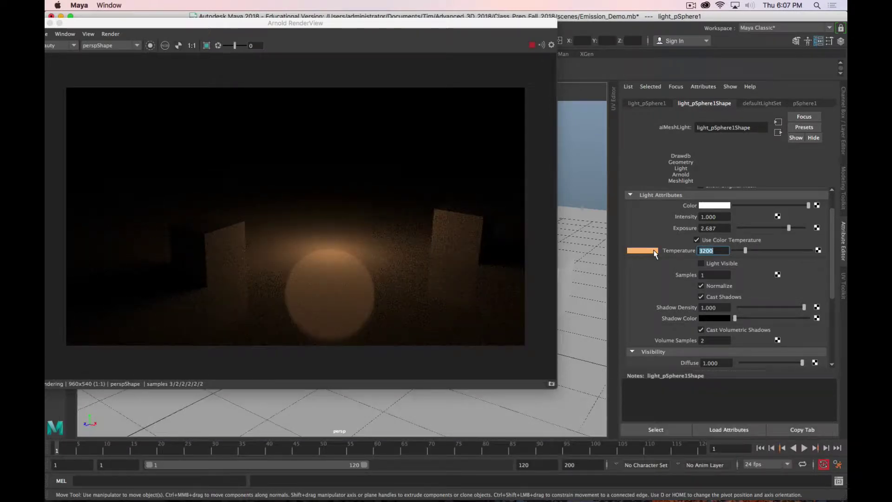
type("4200")
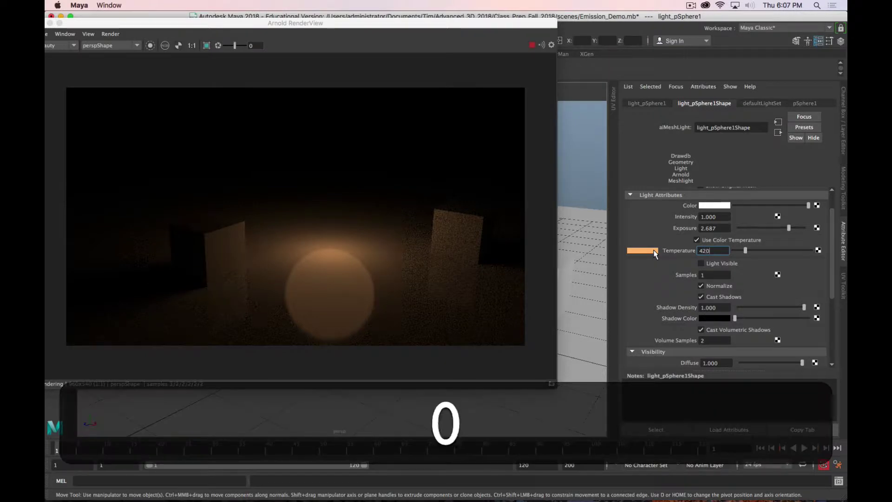
key("Return")
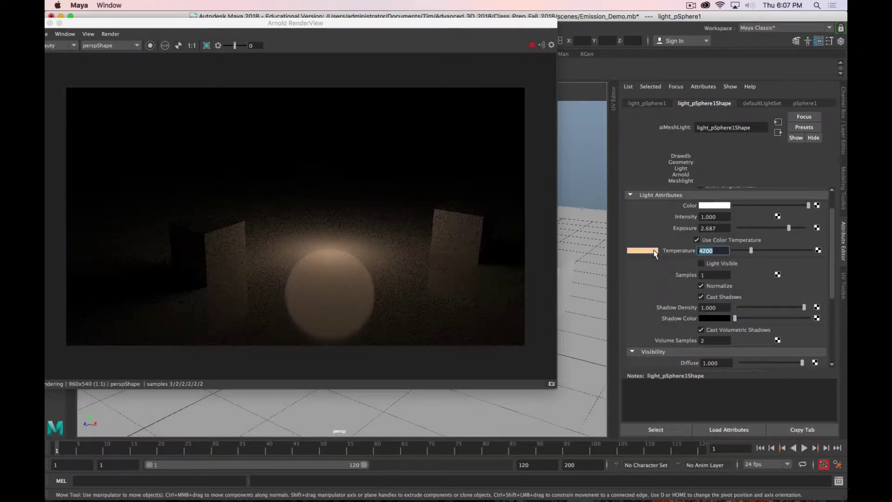
Step: Try a color temperature of 4800 on the mesh light, correcting the mistyped entries
type("8")
key("Return")
type("94800")
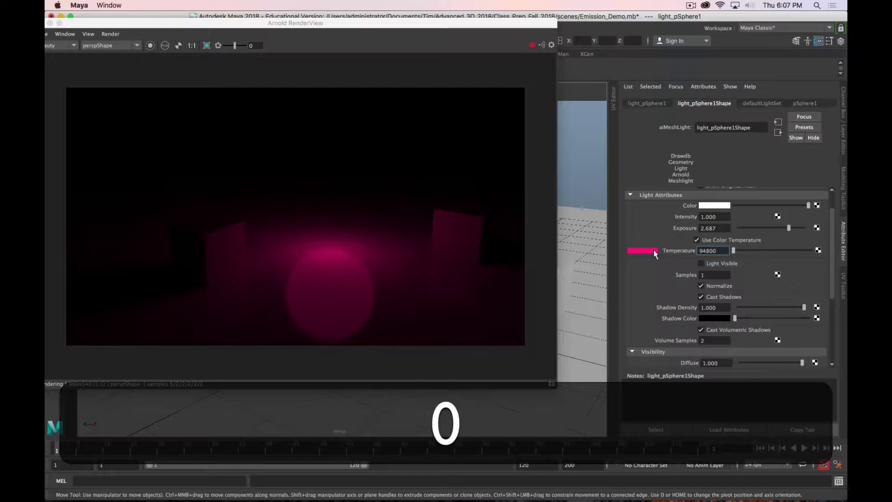
key("Home")
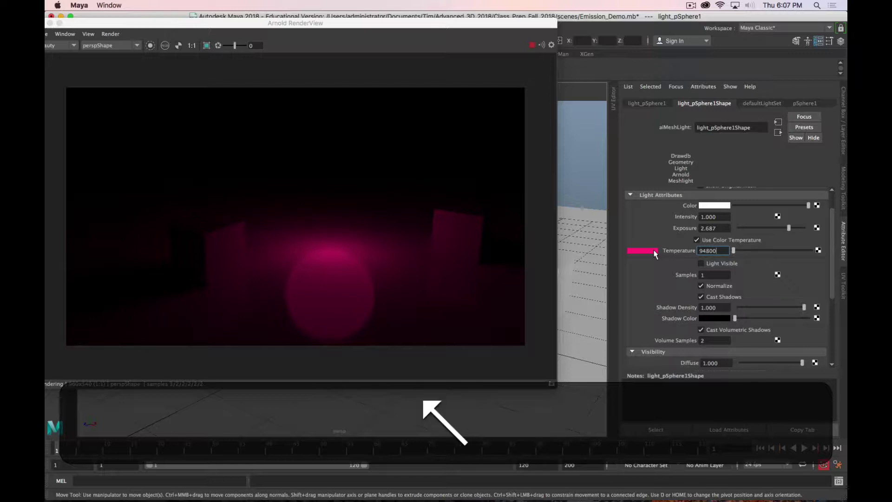
key("BackSpace")
key("BackSpace")
key("BackSpace")
key("BackSpace")
key("BackSpace")
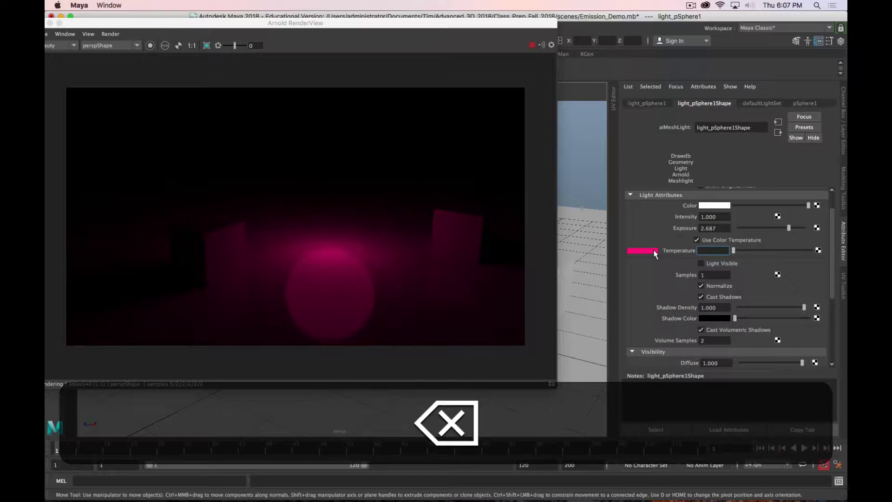
type("48000")
key("BackSpace")
key("Return")
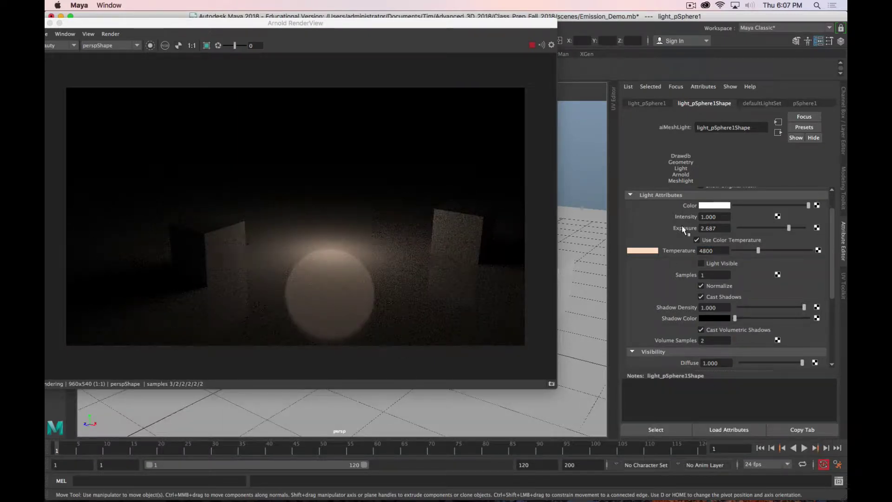
Step: Compare extreme color temperatures on the mesh light by trying 2000 and 15000
left_click_drag(719, 251, 604, 259)
type("2000")
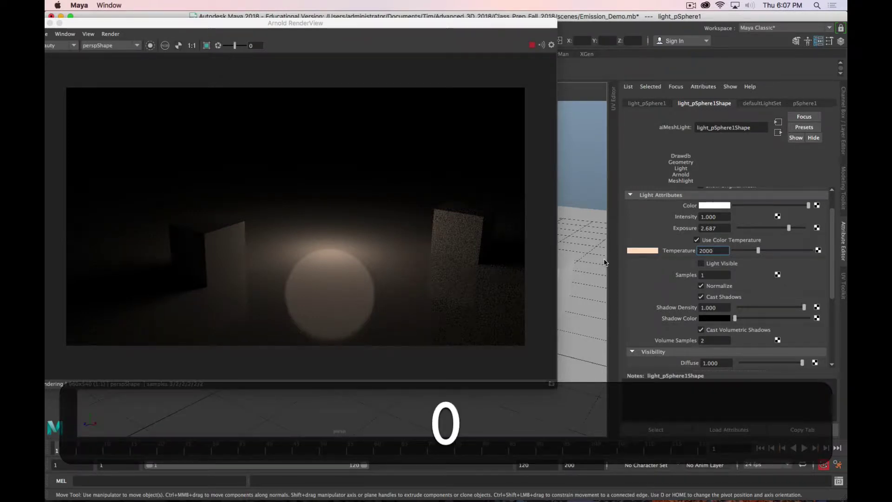
key("Return")
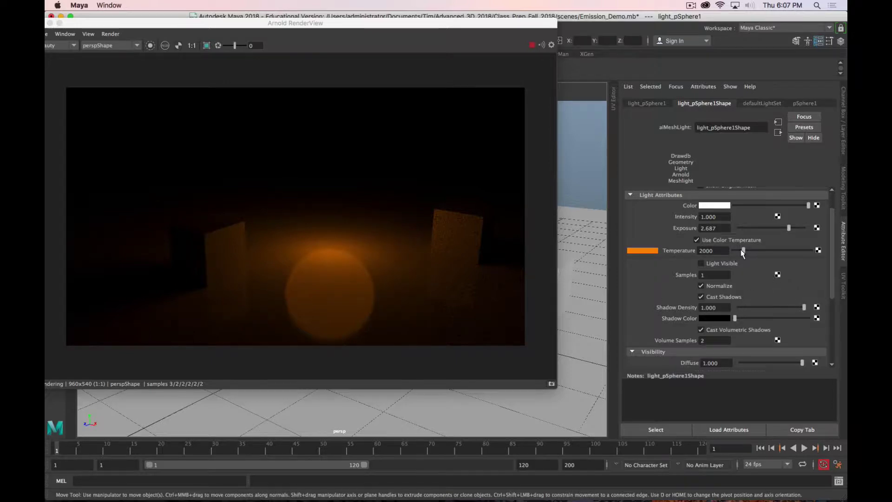
left_click_drag(743, 250, 813, 250)
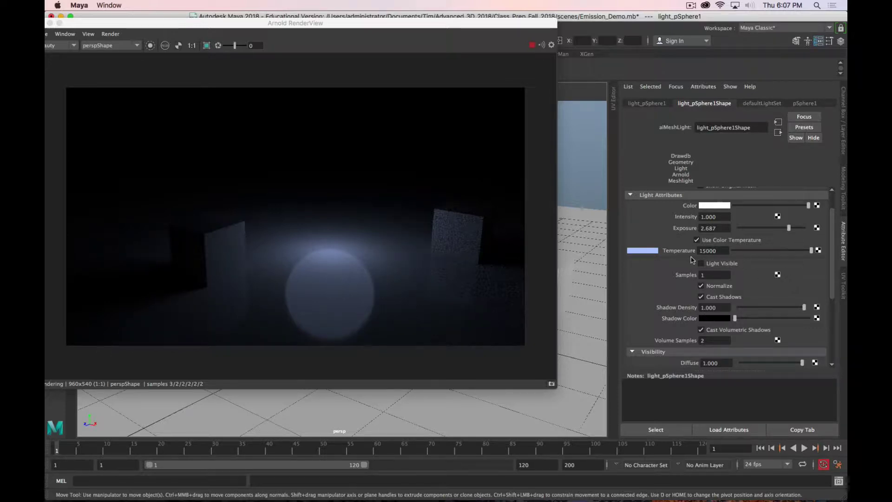
Step: Set the mesh light's color temperature to 6500 and turn on Light Visible
double_click(715, 250)
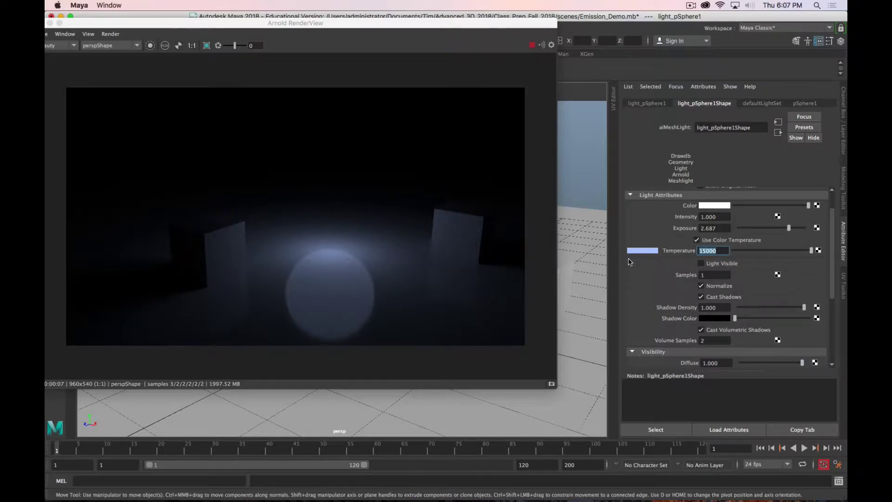
type("6500")
key("Return")
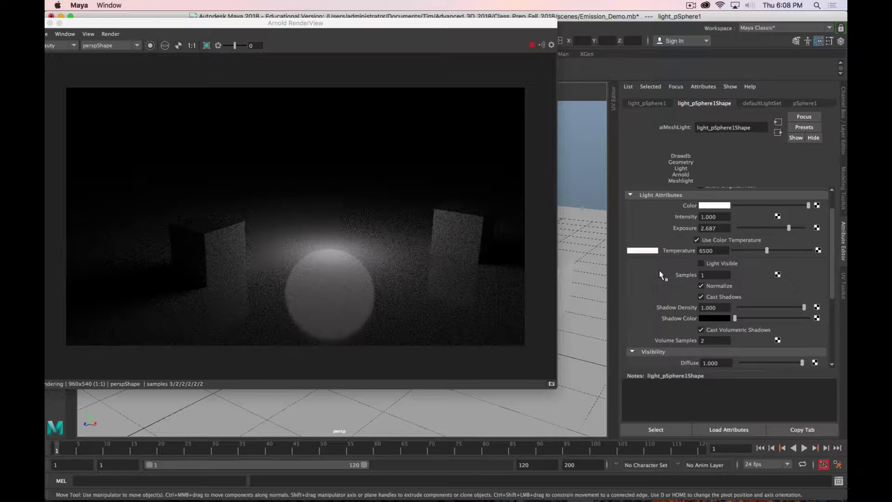
left_click(701, 263)
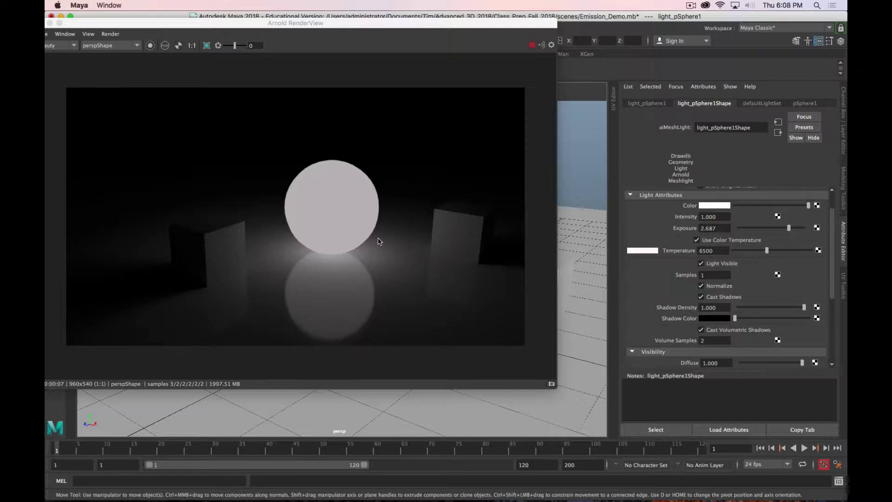
Step: Test the mesh light's Specular and Diffuse visibility at 0 one at a time, returning each to 1
scroll(662, 285, "down", 3)
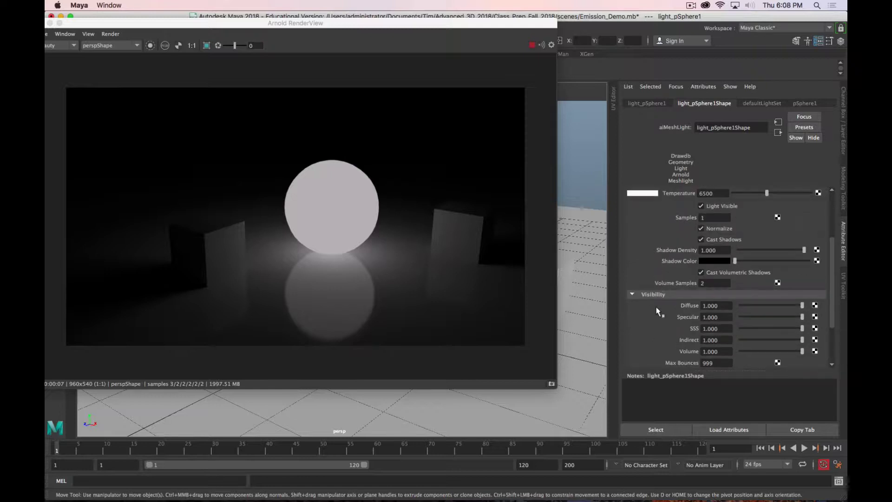
scroll(659, 310, "down", 3)
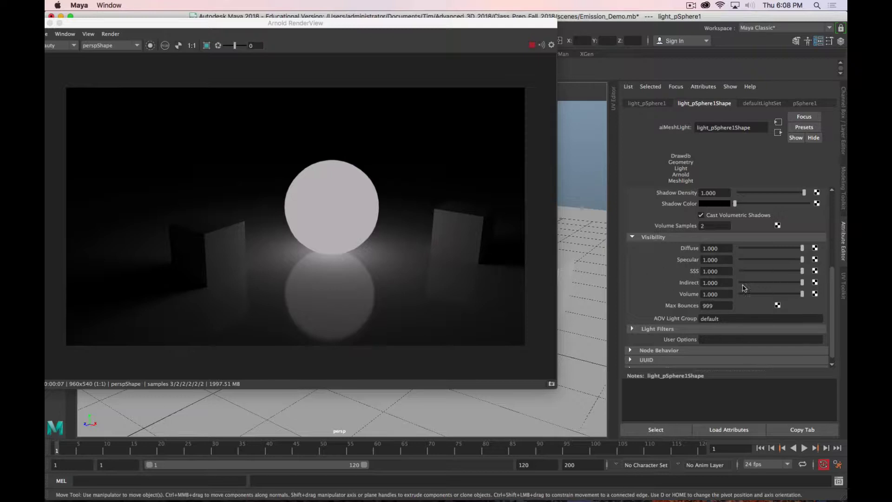
mouse_move(802, 270)
left_mouse_down()
mouse_move(741, 271)
mouse_move(802, 271)
left_mouse_up()
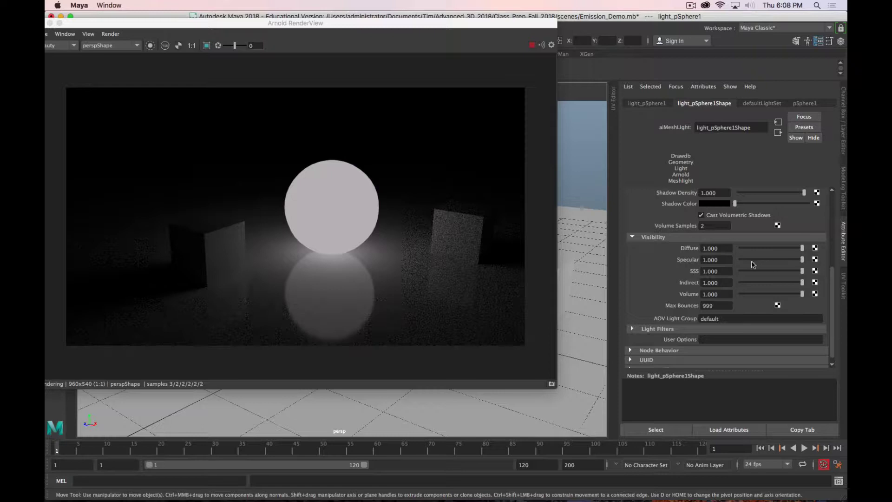
left_click_drag(801, 259, 741, 259)
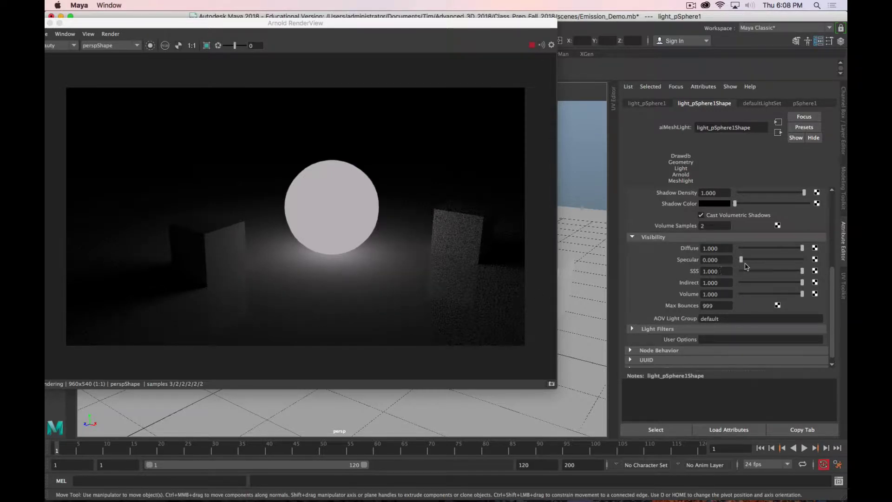
left_click_drag(742, 259, 802, 260)
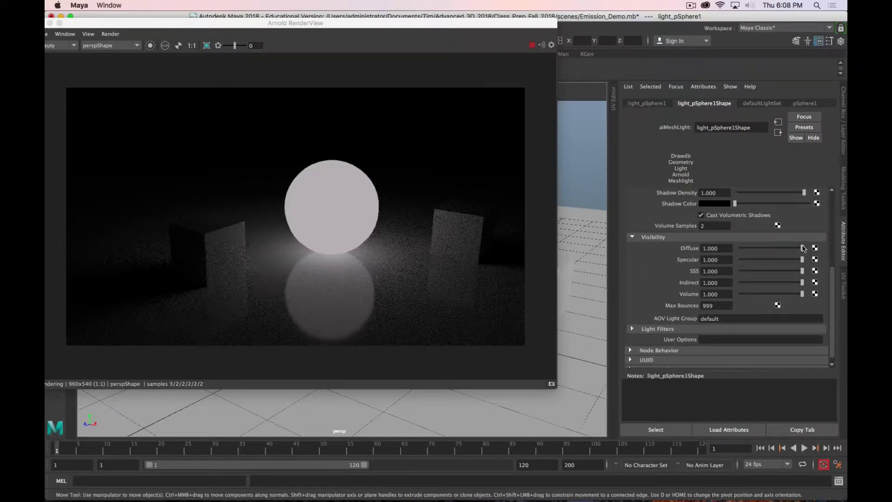
left_click_drag(802, 248, 741, 248)
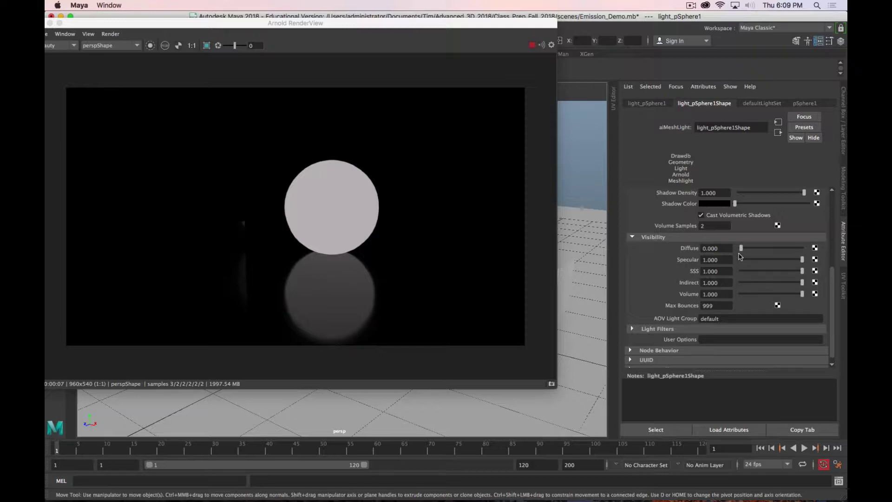
left_click_drag(741, 248, 802, 248)
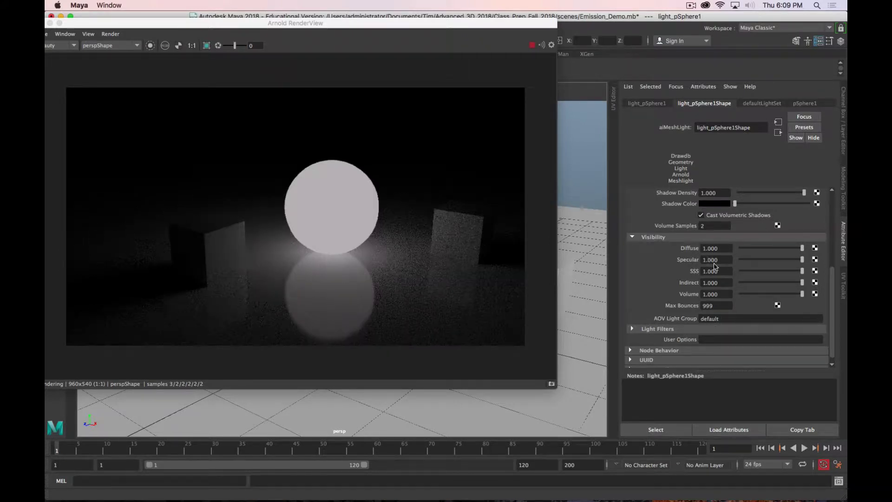
Step: Map a File texture to the mesh light's color and load wooden-floor-1853417.jpg from the Wood_Floor folder
scroll(603, 269, "down", 2)
scroll(651, 270, "up", 3)
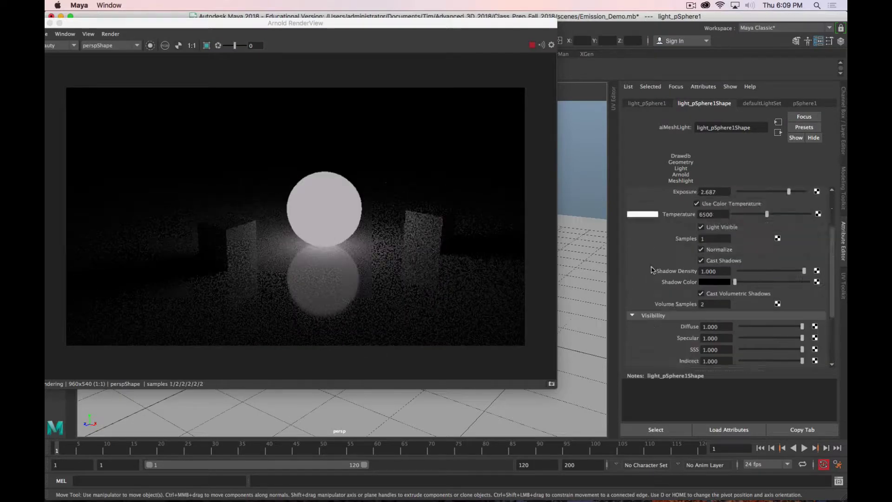
scroll(651, 269, "down", 3)
scroll(651, 267, "up", 4)
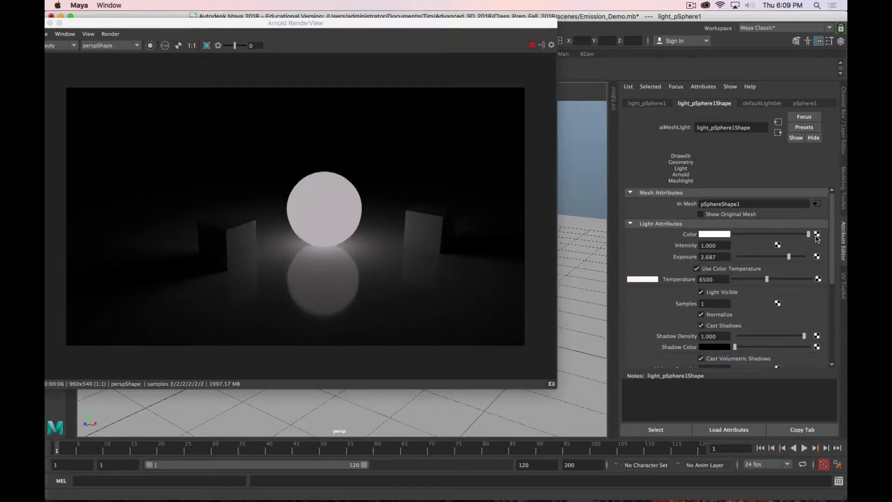
left_click(816, 235)
left_click(148, 143)
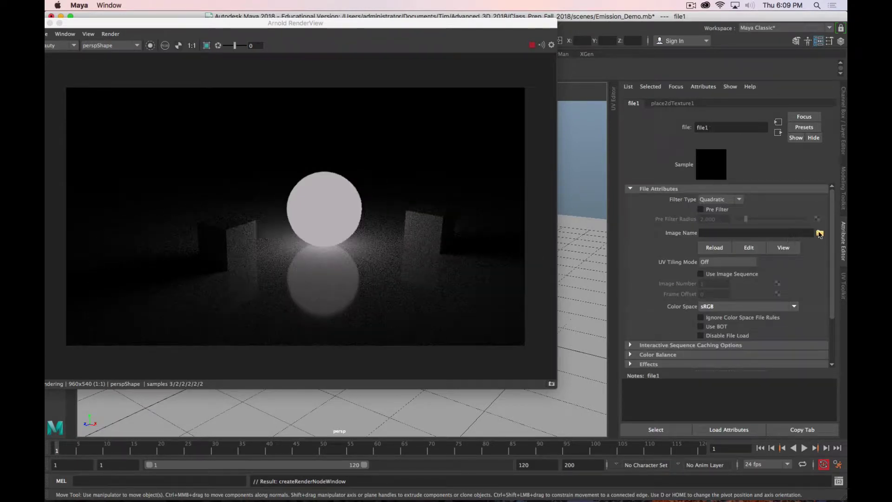
left_click(819, 233)
left_click(318, 155)
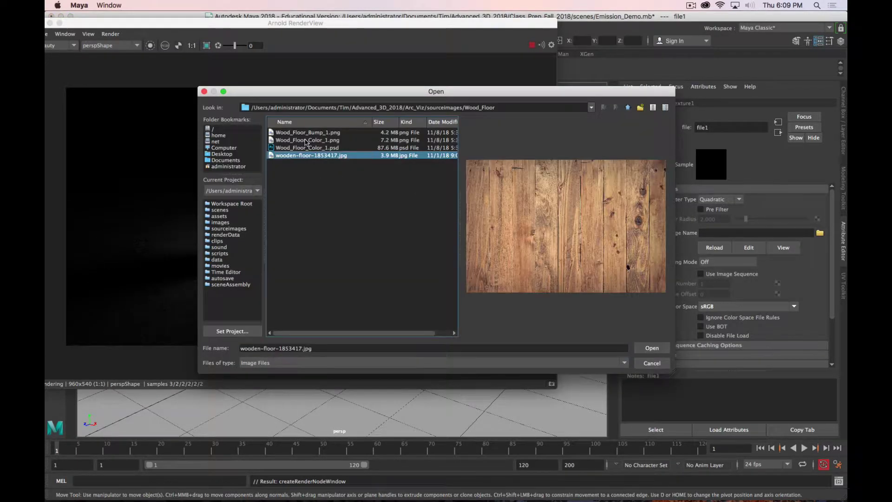
left_click(652, 348)
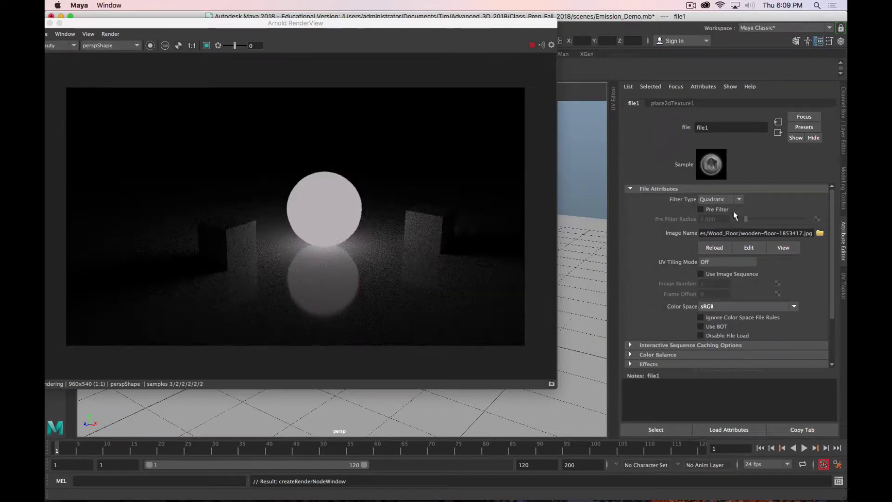
Step: Return to the mesh light's attributes and restart the live render, keeping the render window clear of the settings
left_click(778, 133)
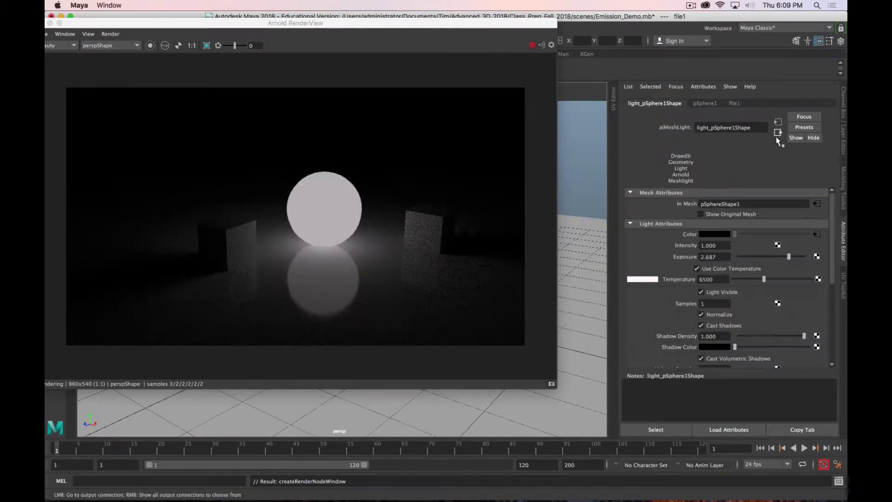
left_click(532, 46)
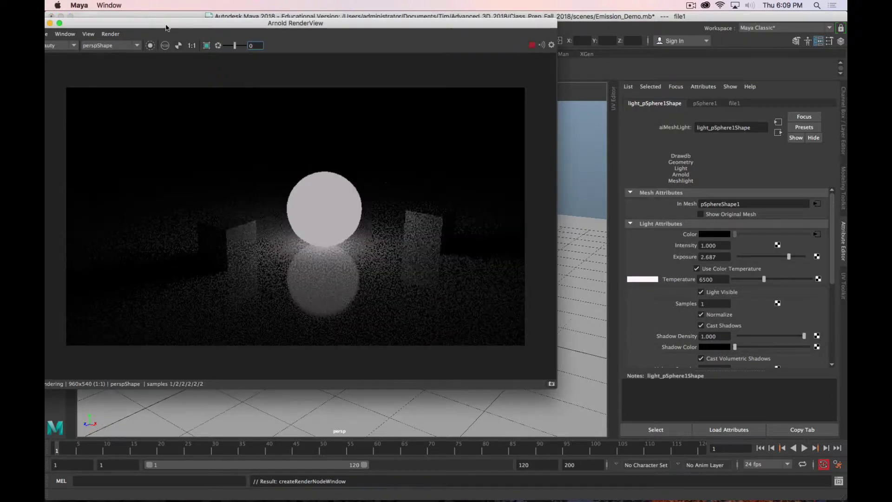
left_click_drag(169, 24, 306, 44)
left_click(178, 43)
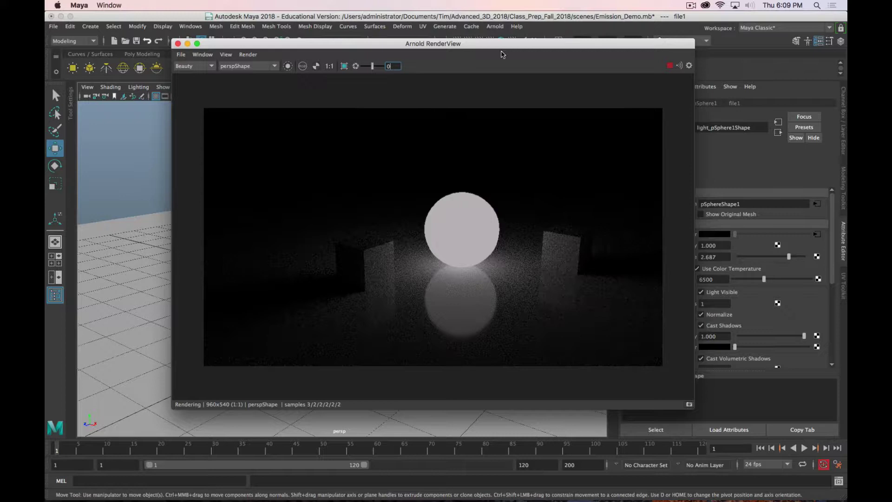
left_click_drag(500, 45, 372, 32)
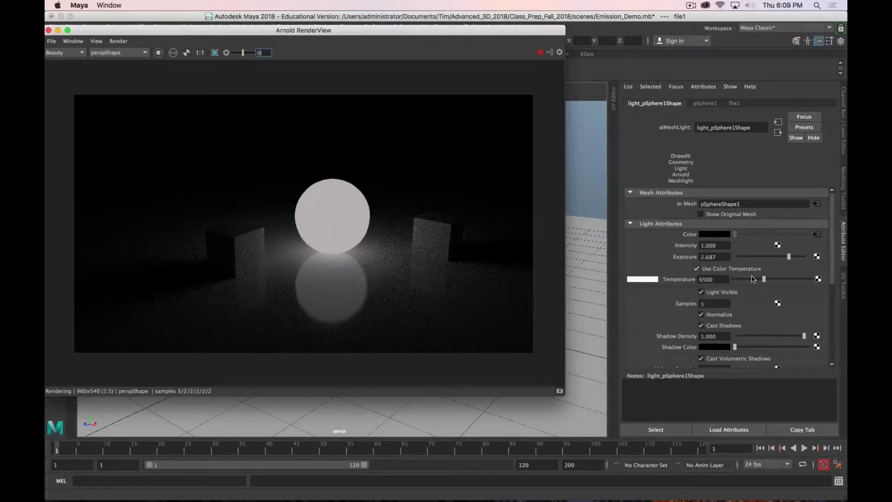
Step: Raise the mesh light's exposure to 3.657, turn off Use Color Temperature and refresh the render
mouse_move(788, 257)
left_mouse_down()
mouse_move(766, 256)
mouse_move(795, 257)
left_mouse_up()
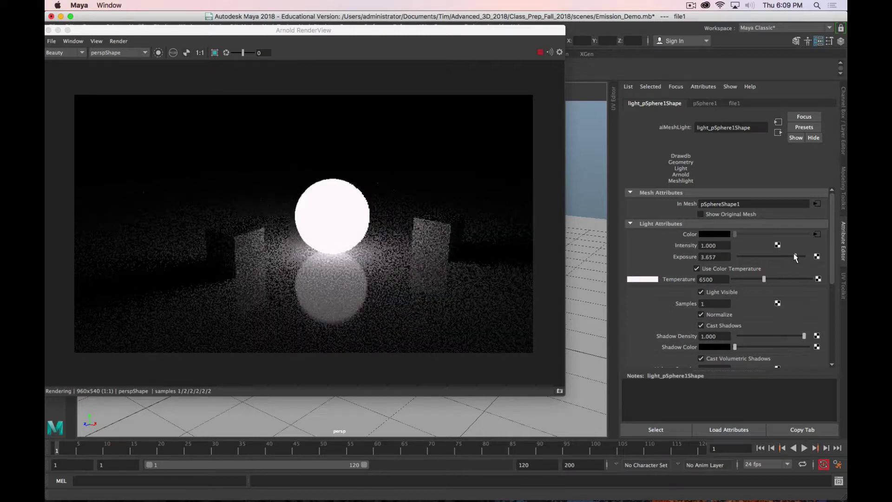
left_click(696, 268)
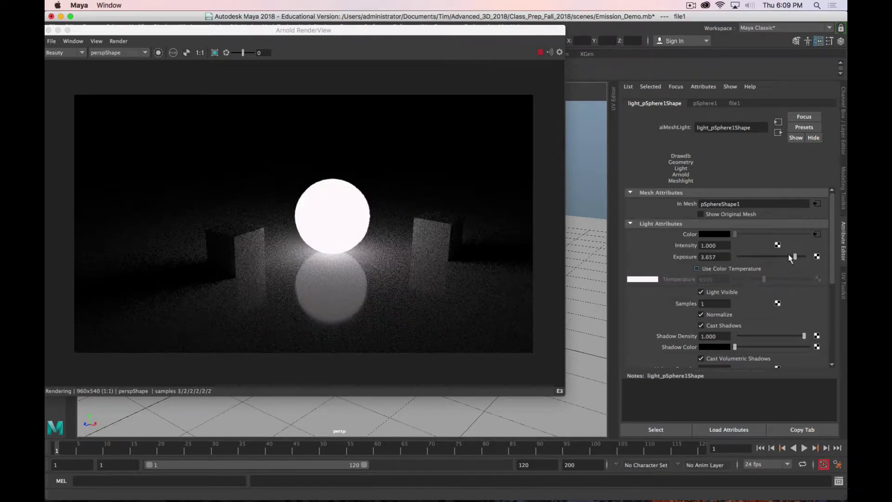
left_click(544, 54)
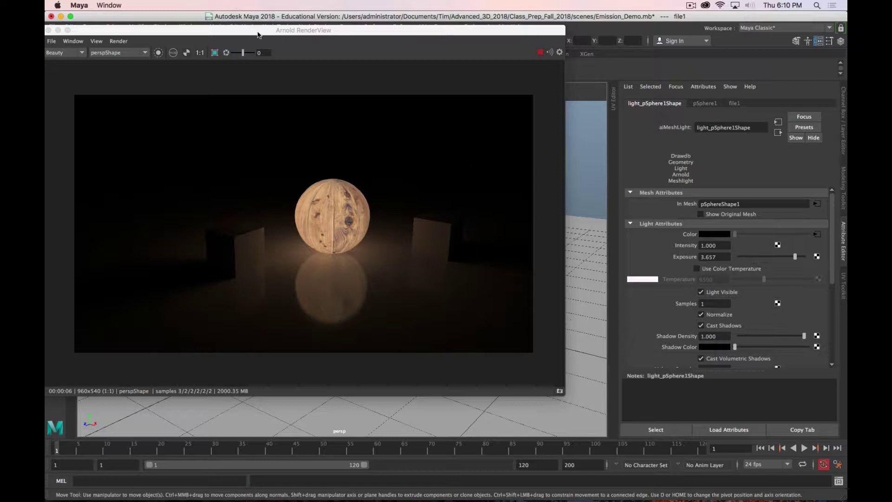
Step: Close the render window and assign a new aiStandardSurface material to the cube on the sphere's right
left_click_drag(430, 31, 588, 30)
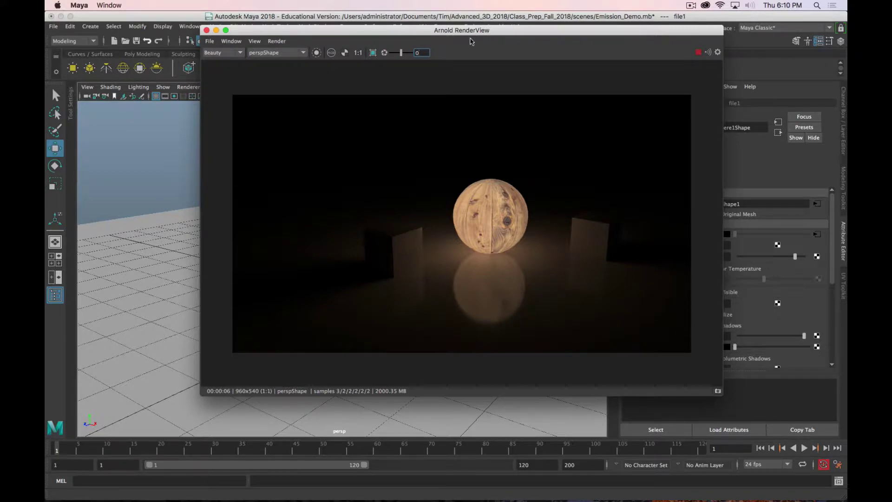
left_click(206, 31)
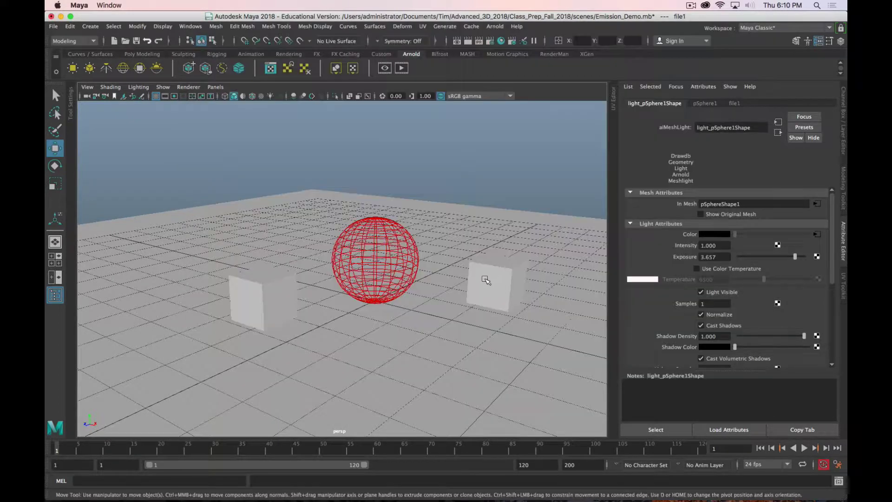
left_click(488, 280)
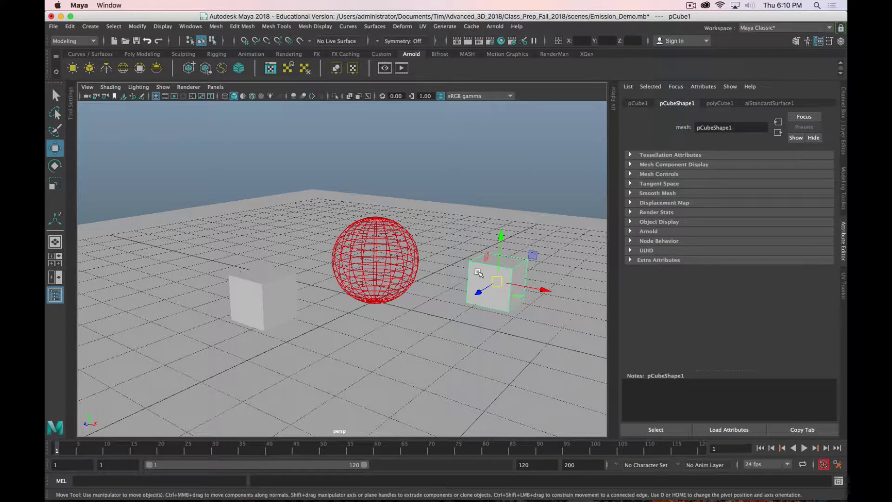
key("super+z")
mouse_move(475, 280)
right_mouse_down()
mouse_move(485, 272)
mouse_move(450, 245)
mouse_move(478, 276)
mouse_move(490, 378)
mouse_move(488, 314)
mouse_move(515, 207)
right_mouse_up()
right_click(483, 266)
right_click_drag(476, 270, 492, 466)
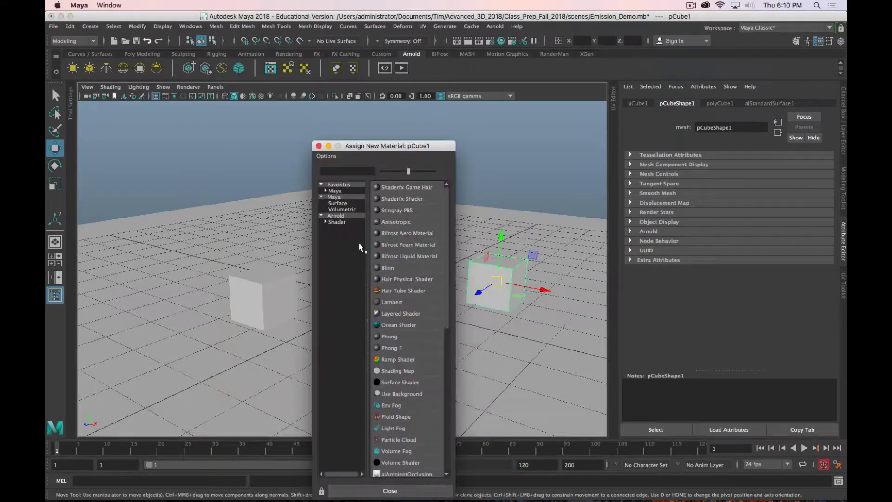
left_click(337, 222)
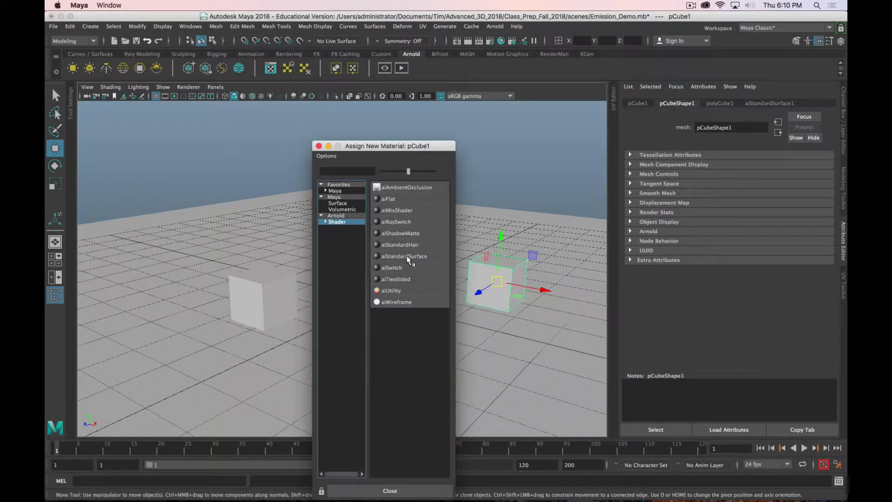
left_click(407, 256)
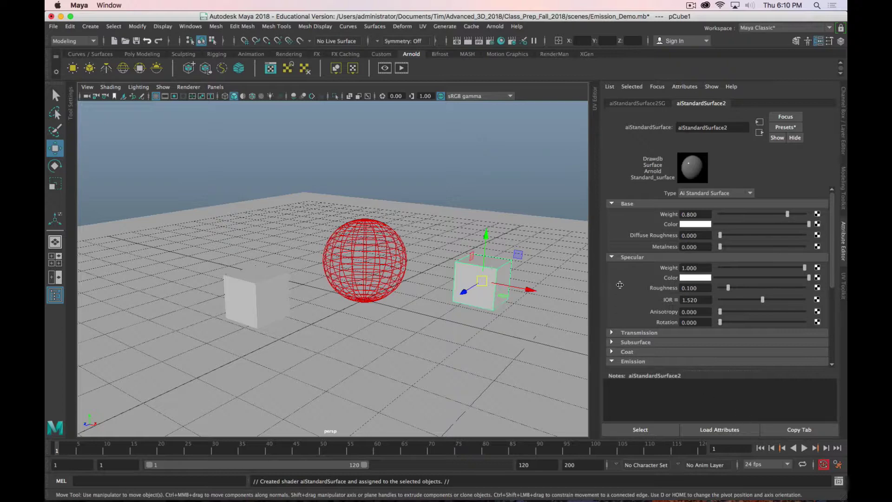
Step: Set the cube material's Emission Weight to 1 and render the scene in Arnold RenderView
scroll(513, 317, "up", 2)
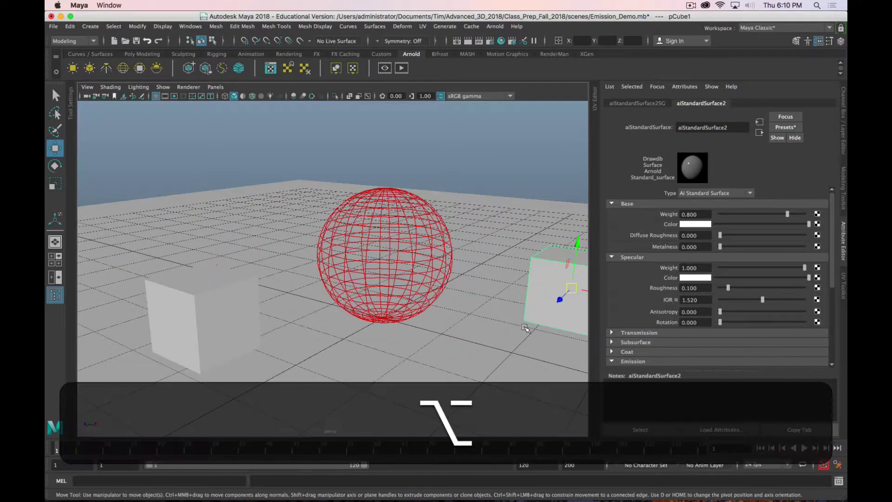
middle_click_drag(513, 316, 398, 303, "alt")
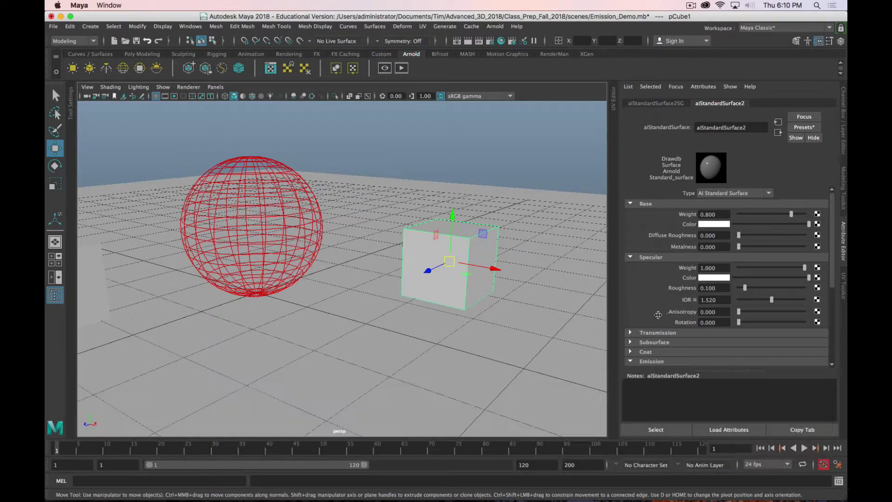
scroll(656, 315, "down", 4)
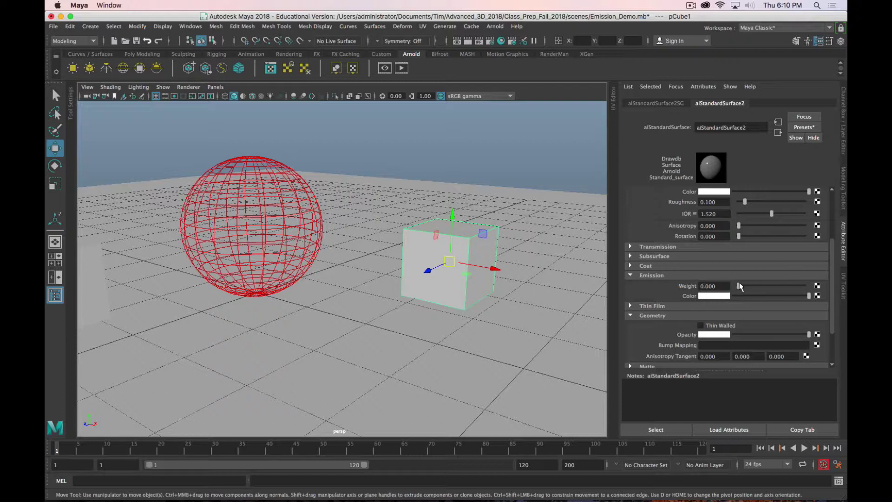
left_click_drag(739, 285, 803, 288)
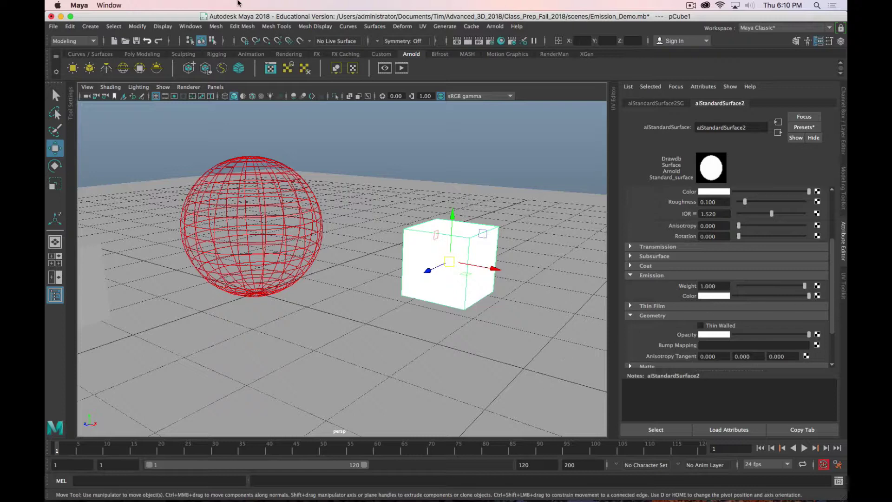
left_click(401, 68)
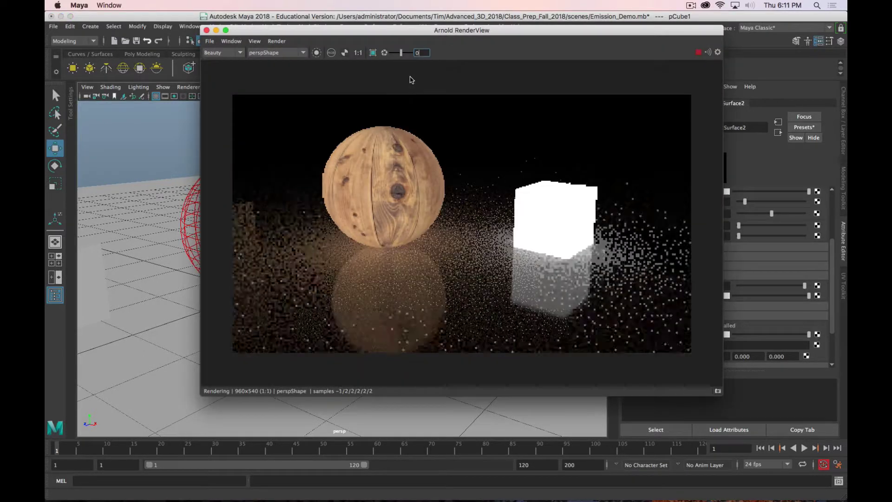
left_click_drag(510, 30, 363, 25)
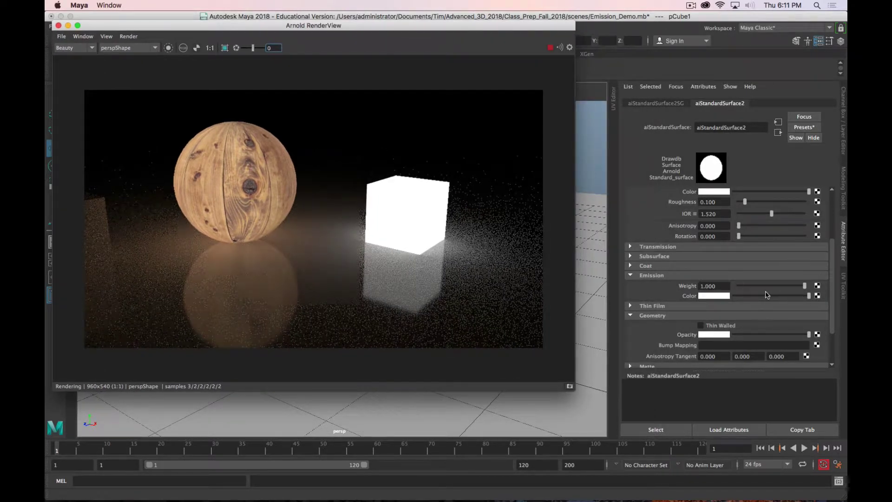
mouse_move(804, 286)
left_mouse_down()
mouse_move(725, 294)
mouse_move(804, 286)
left_mouse_up()
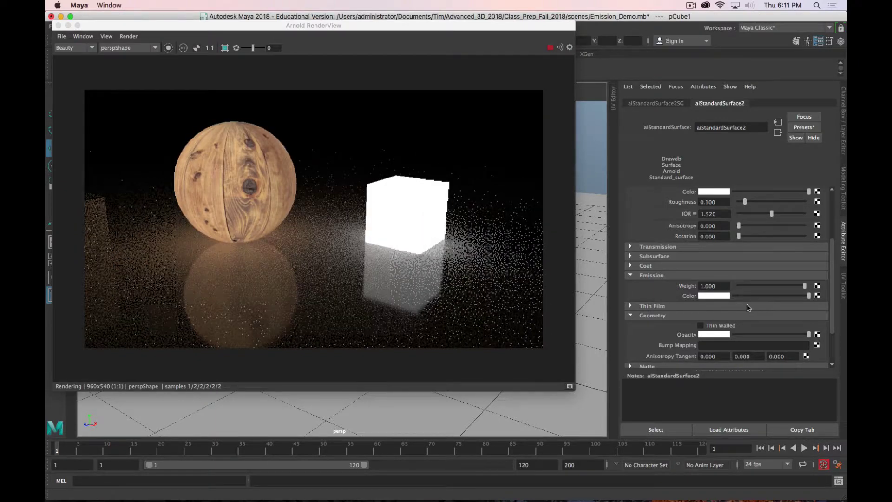
Step: Change the cube material's emission color to a darkened, slightly desaturated blue and update the render
left_click(715, 296)
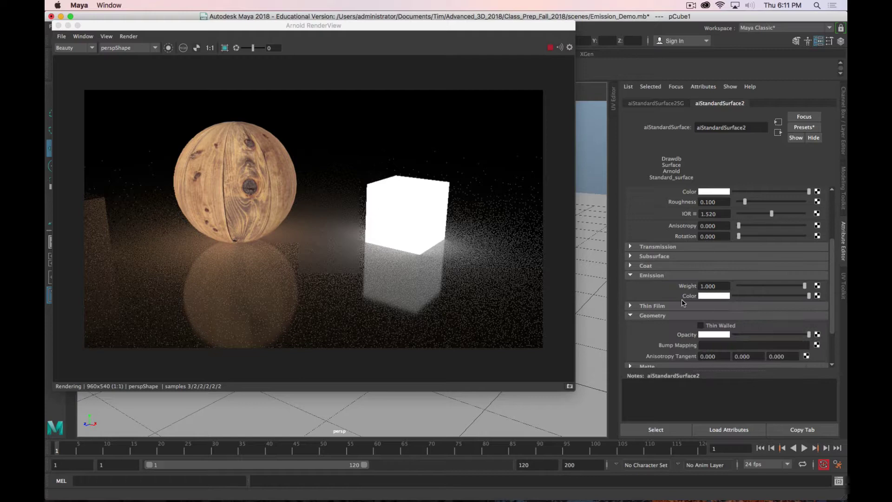
left_click(718, 295)
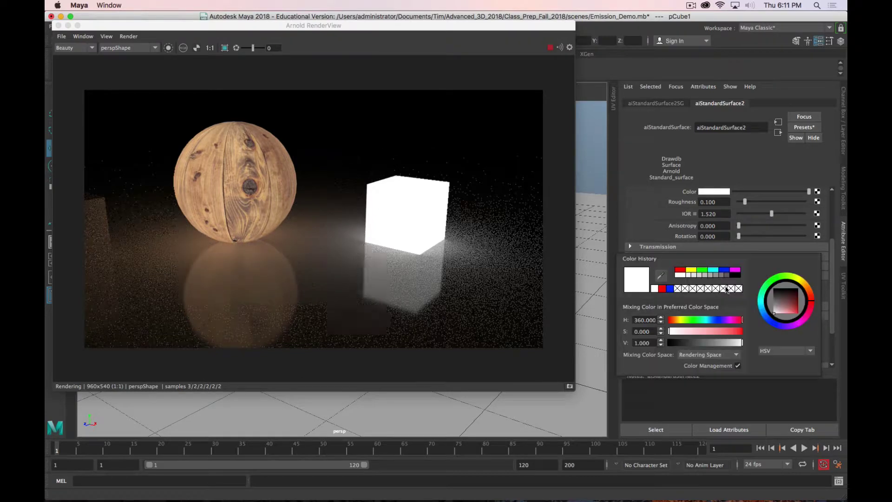
left_click(725, 272)
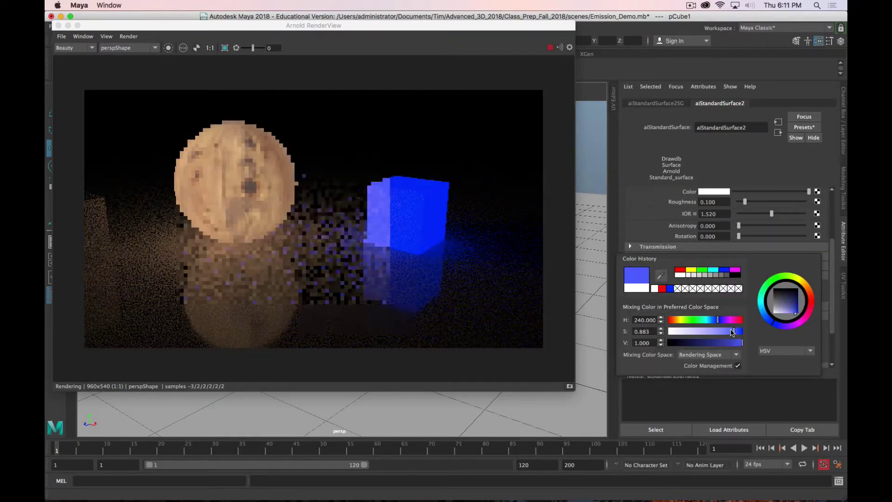
left_click(717, 342)
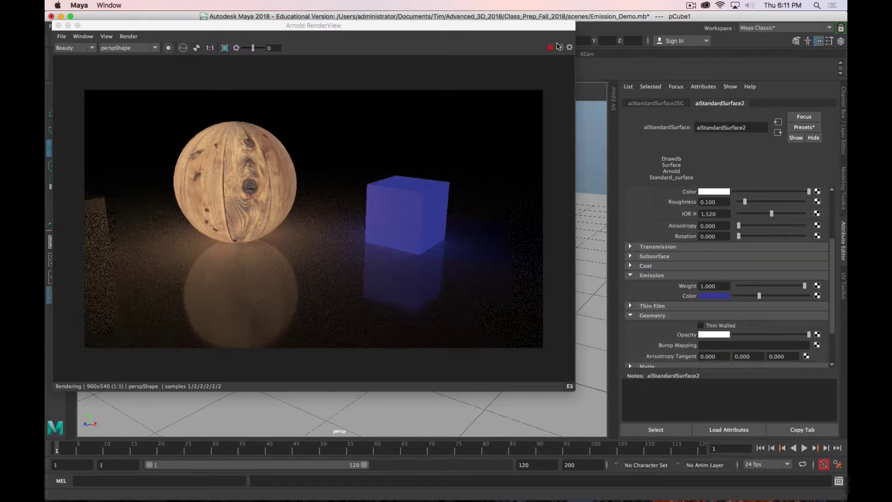
key("super+period")
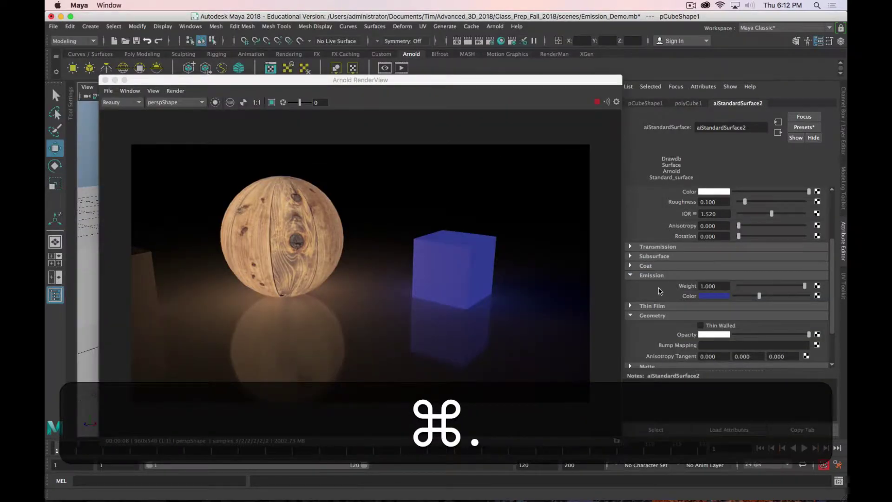
Step: Map a Checker texture to the cube material's Emission Weight and view the result in the render
left_click_drag(583, 81, 552, 58)
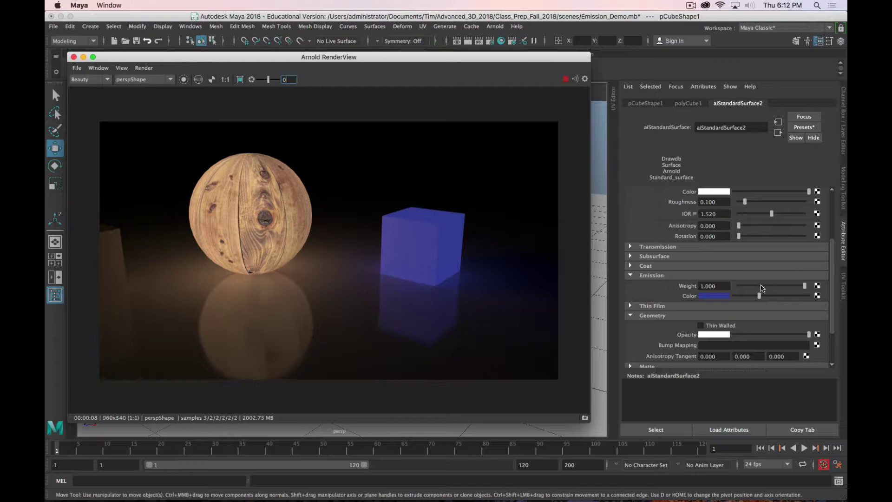
left_click(817, 286)
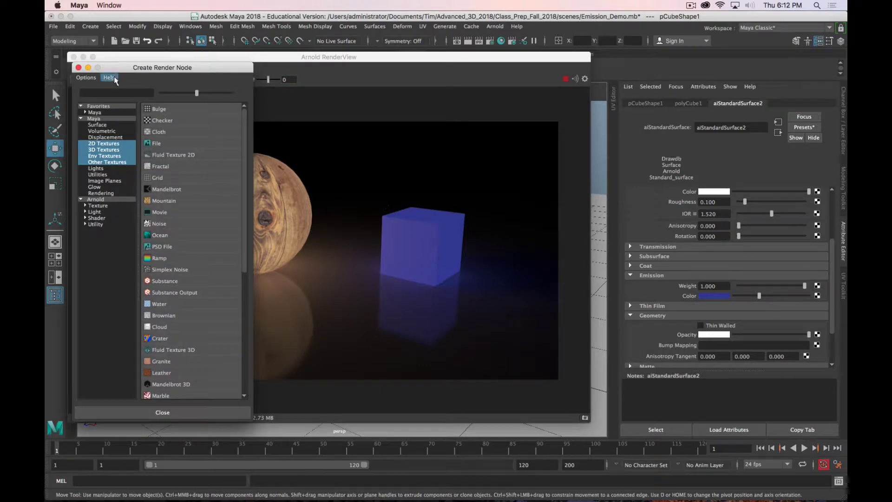
left_click(149, 122)
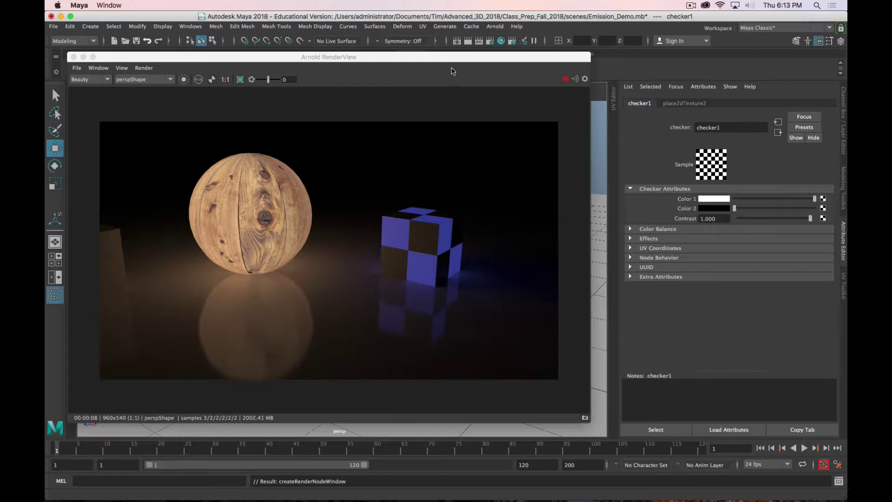
left_click_drag(468, 60, 624, 66)
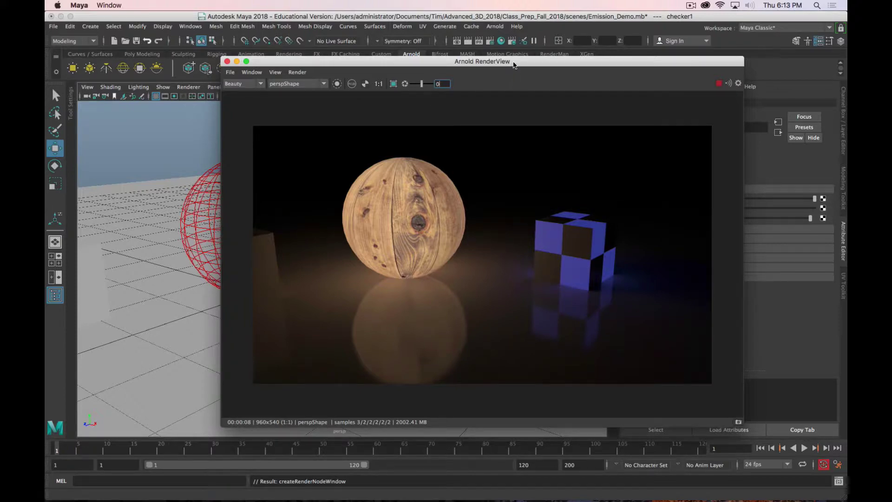
left_click_drag(508, 62, 522, 49)
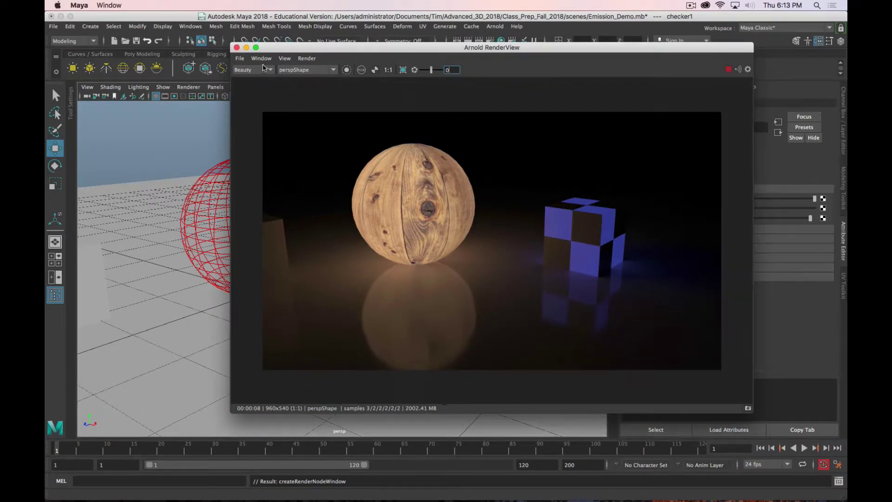
Step: Close the render window and save the Emission_Demo scene
left_click(236, 48)
left_click(328, 154)
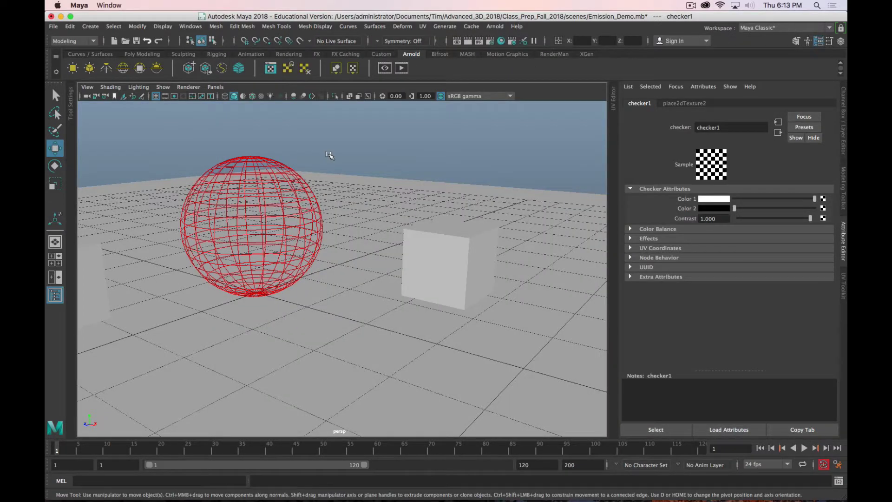
key("super+s")
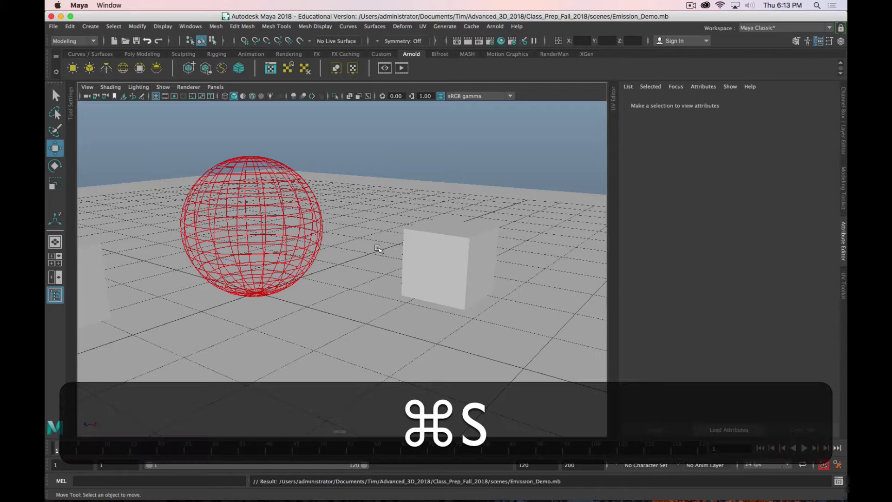
Step: Open the Floor_Lamp.mb scene from the scenes folder of the Arc_Viz project
left_click(52, 26)
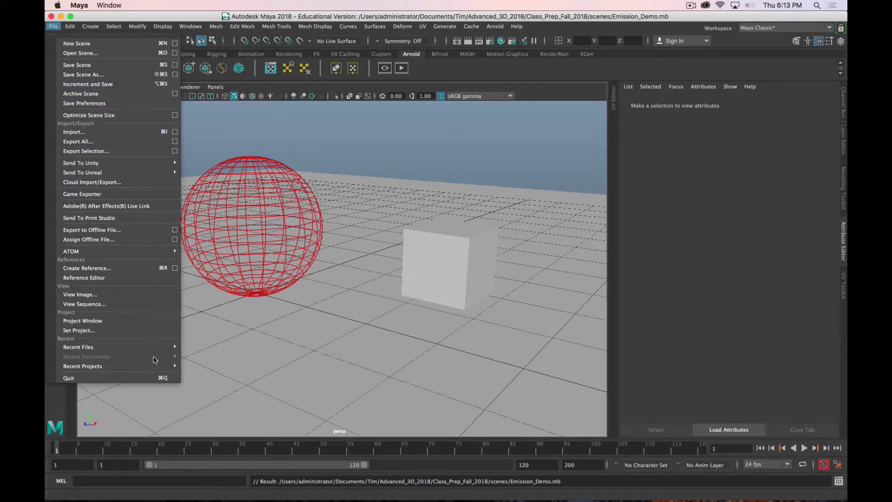
left_click(125, 53)
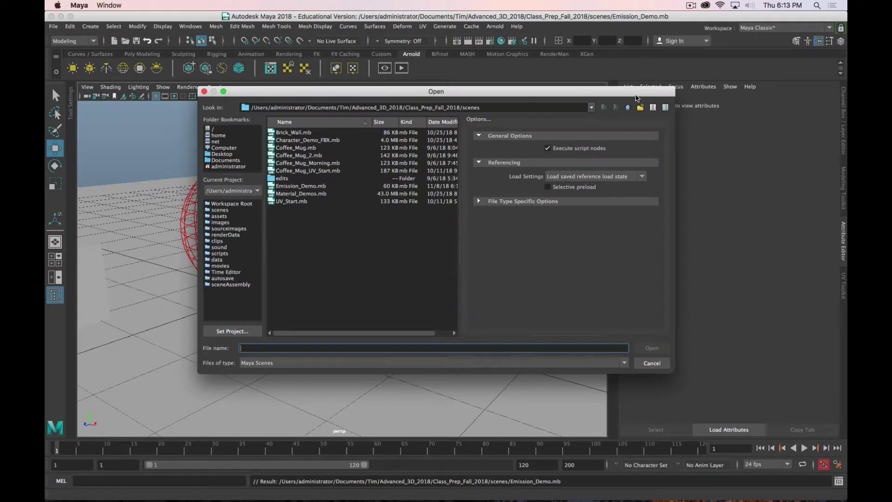
left_click(627, 108)
left_click(628, 108)
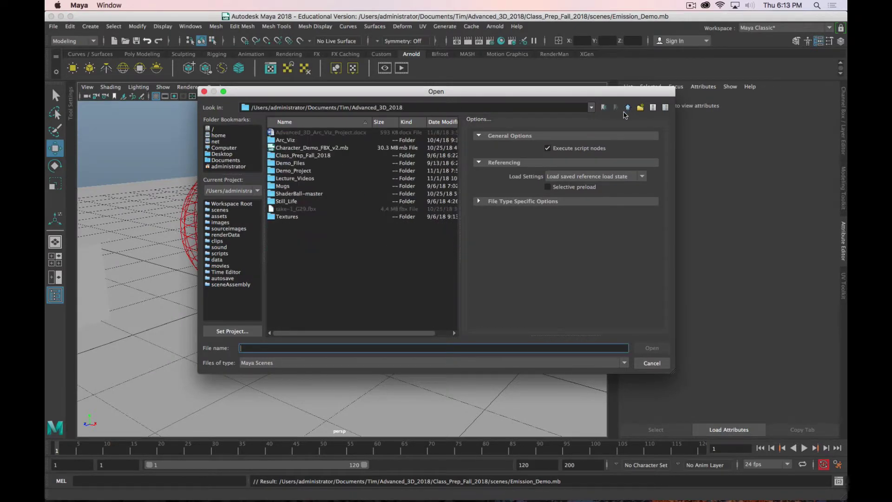
double_click(285, 139)
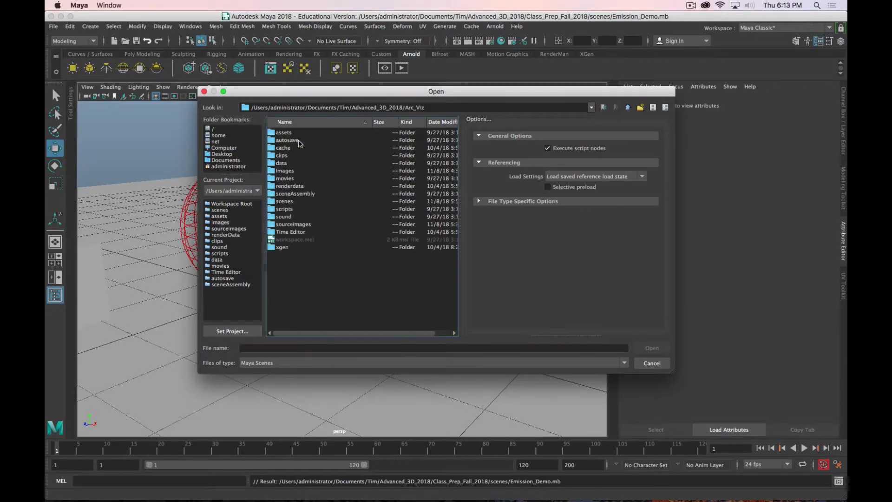
double_click(288, 203)
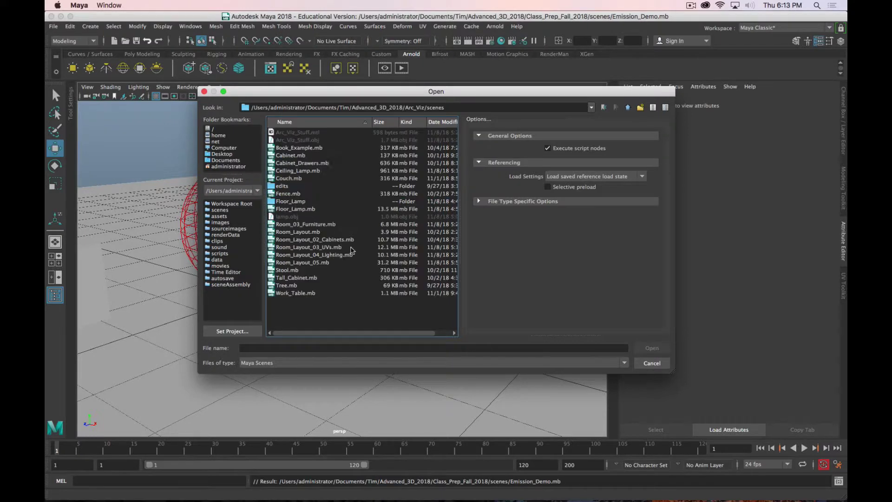
left_click(288, 210)
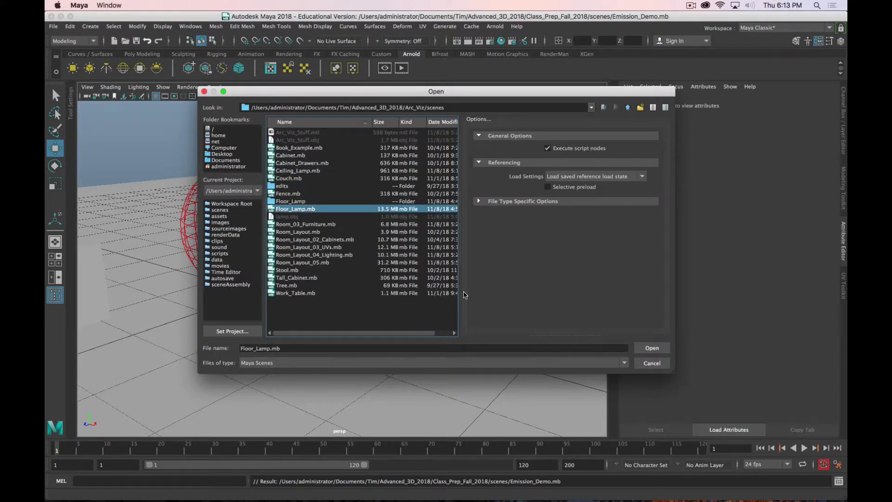
left_click(652, 349)
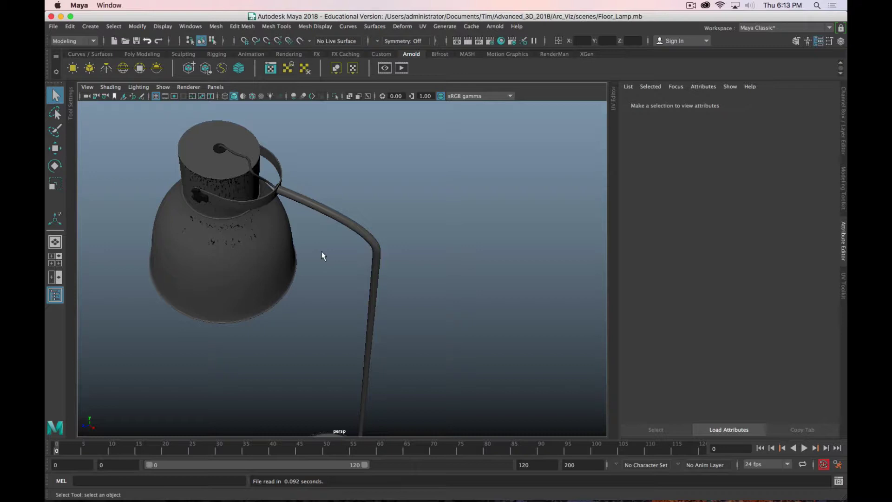
Step: Create a polygon plane at the lamp's base and scale it up uniformly into a very large floor
left_click_drag(320, 253, 461, 256, "alt")
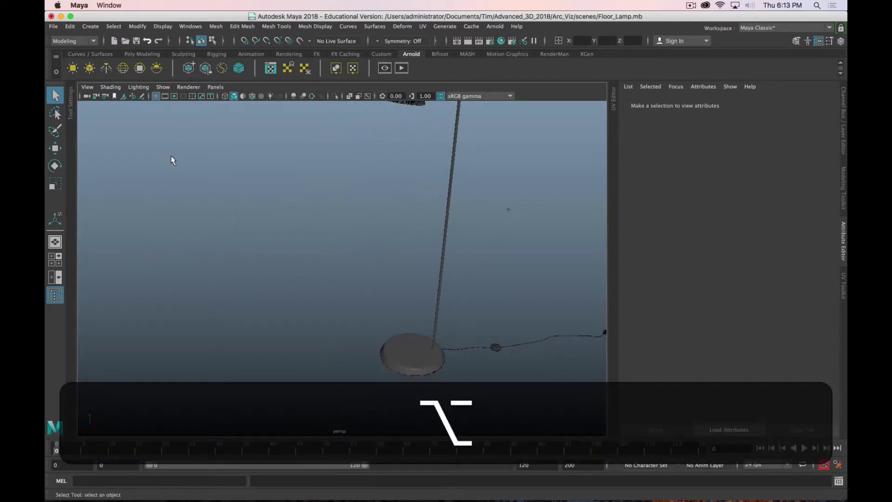
left_click(142, 54)
left_click(156, 69)
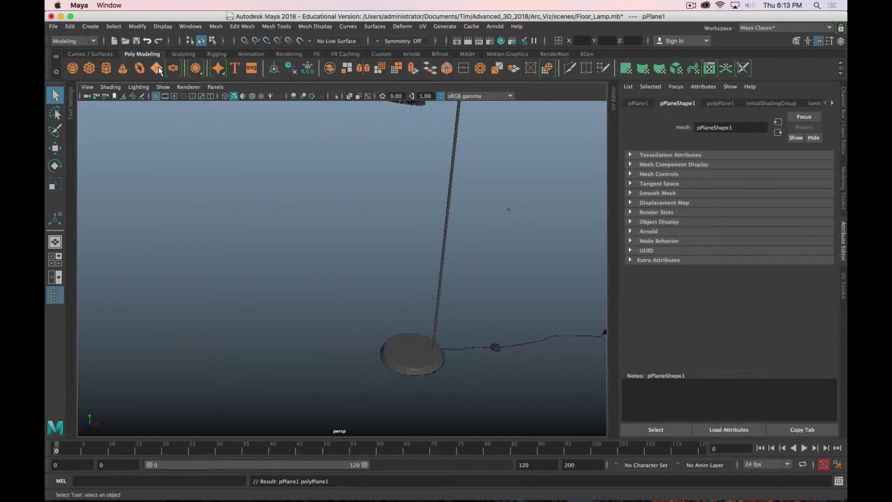
key("r")
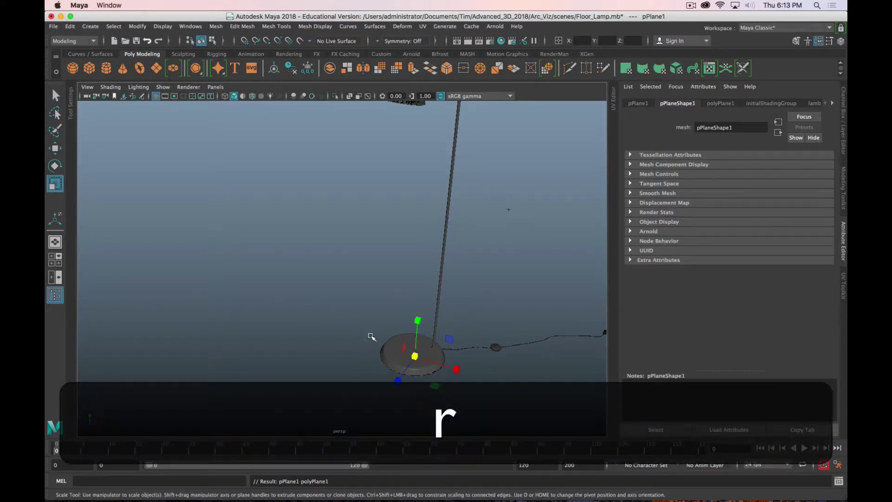
middle_click_drag(344, 337, 810, 379)
scroll(492, 382, "down", 5)
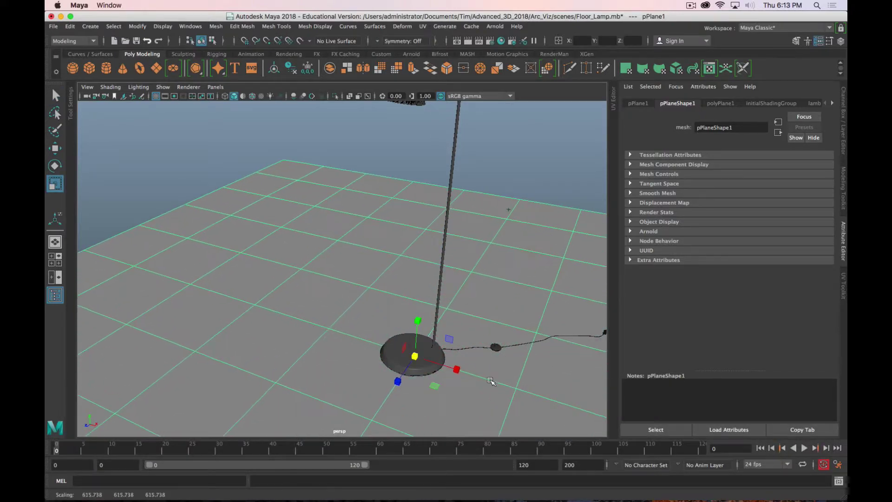
key("r")
left_click_drag(432, 374, 283, 350, "alt")
scroll(282, 351, "up", 5)
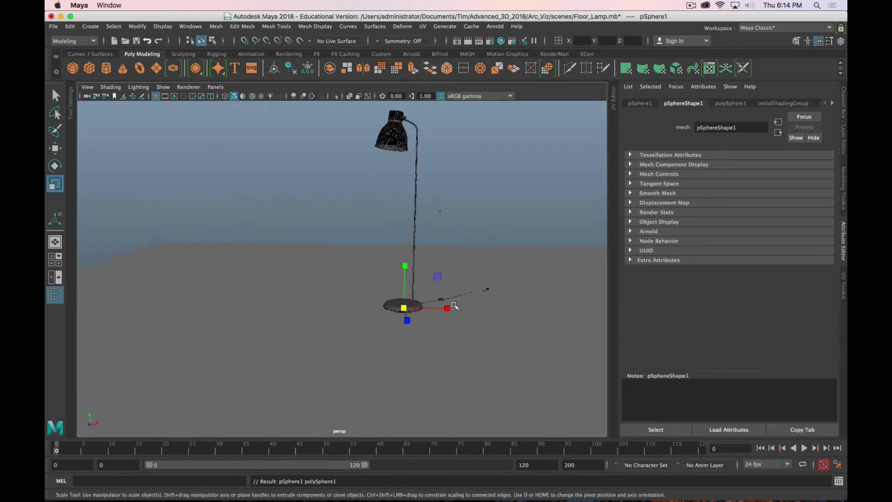
Step: Scale a new polygon sphere uniformly to about 40 and raise it about 44 units to rest on the floor
key("w")
key("e")
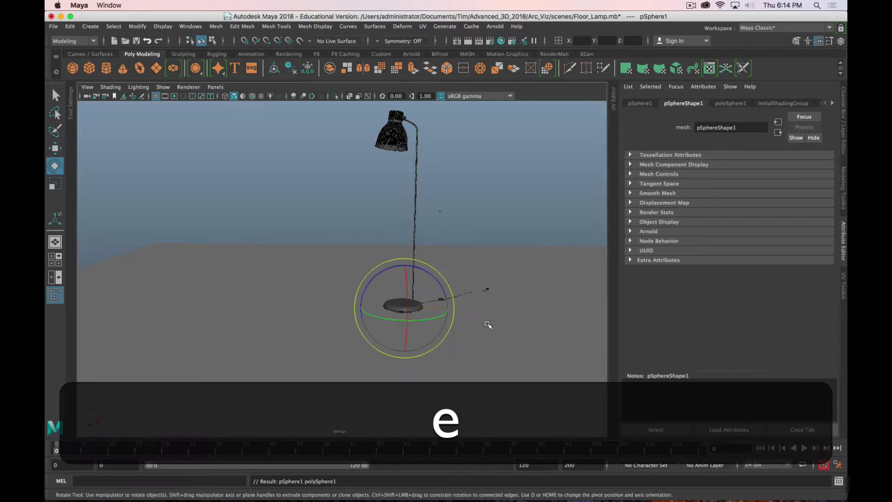
key("r")
middle_click_drag(483, 344, 548, 334)
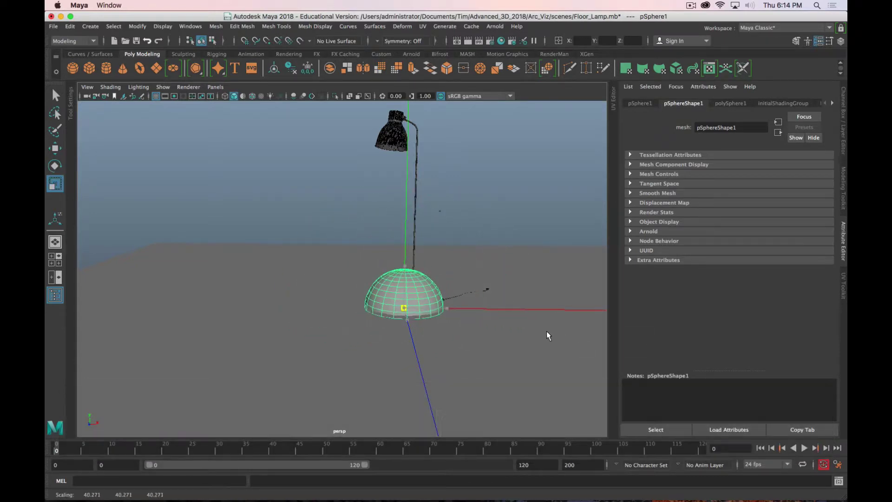
key("w")
left_click_drag(409, 270, 410, 224)
key("w")
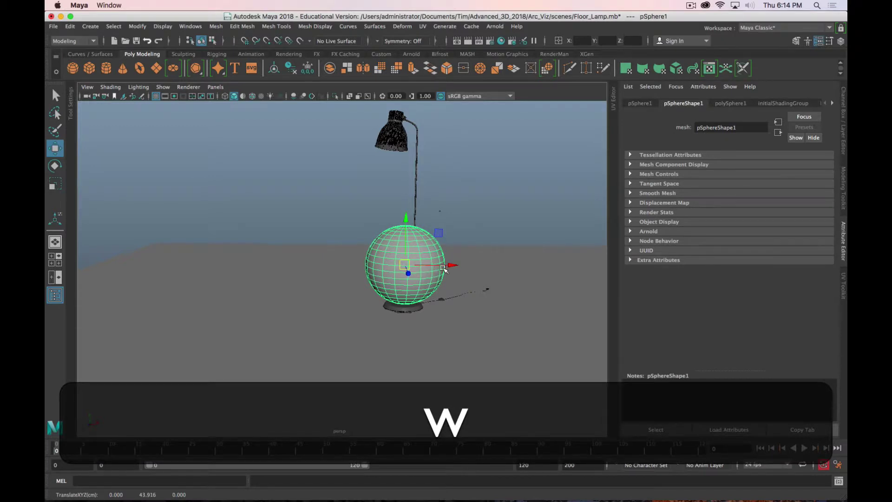
Step: Move the sphere along the floor to stand beside the lamp, clear of its base
left_click_drag(443, 268, 315, 308)
left_click_drag(503, 333, 444, 335, "alt")
middle_click_drag(241, 325, 345, 321, "alt")
left_click_drag(344, 321, 343, 349, "alt")
left_click_drag(302, 328, 400, 322)
Step: Select the bulb inside the lamp shade and turn it into an Arnold mesh light
scroll(518, 302, "up", 4)
middle_click_drag(518, 301, 417, 325, "alt")
left_click_drag(417, 325, 421, 271, "alt")
middle_click_drag(534, 235, 441, 255, "alt")
mouse_move(442, 255)
left_mouse_down("alt")
mouse_move(456, 272)
mouse_move(404, 235)
mouse_move(400, 259)
mouse_move(430, 255)
mouse_move(422, 223)
mouse_move(442, 257)
mouse_move(429, 256)
left_mouse_up("alt")
scroll(454, 272, "up", 3)
left_click(371, 182)
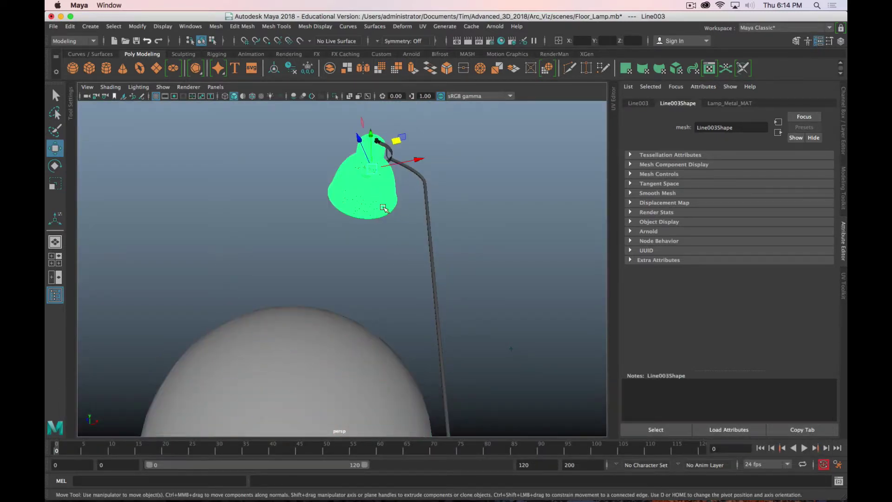
left_click_drag(384, 207, 394, 159, "alt")
left_click(356, 148)
left_click_drag(520, 158, 542, 149, "alt")
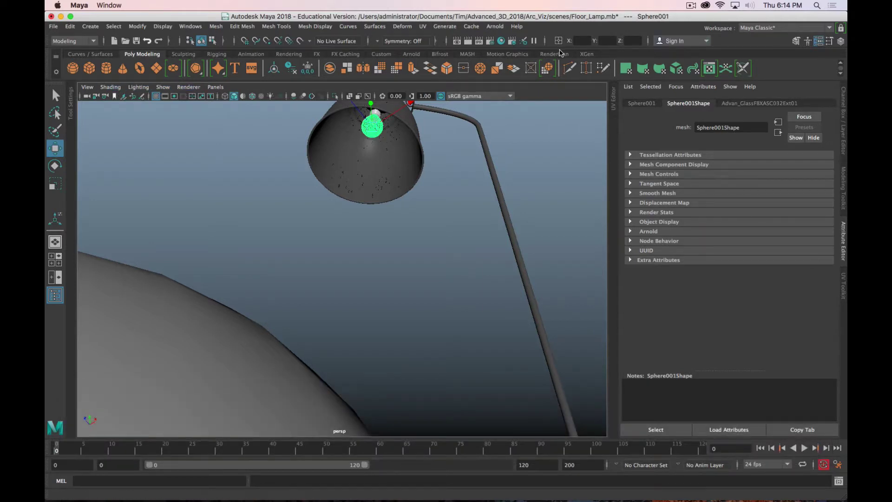
left_click(413, 54)
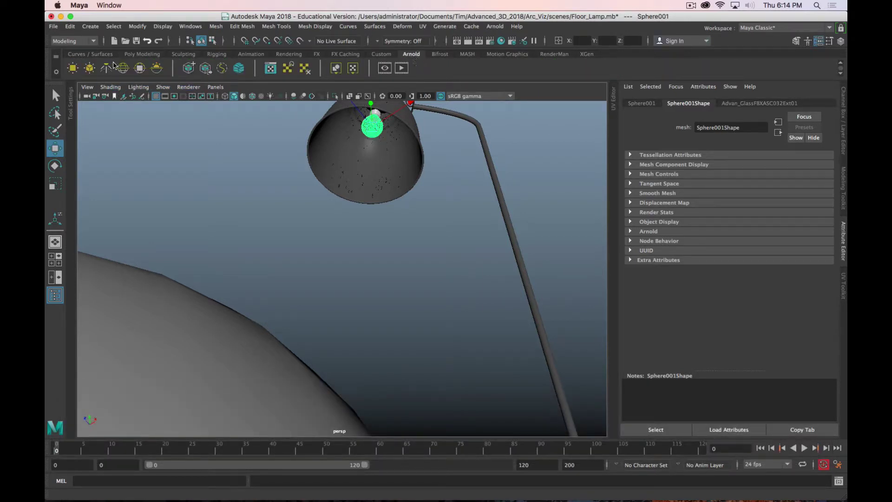
left_click(90, 68)
Step: Frame the sphere and floor lamp together and render the scene in Arnold RenderView
left_click_drag(351, 216, 346, 268, "alt")
middle_click_drag(346, 268, 457, 107, "alt")
scroll(404, 217, "down", 6)
middle_click_drag(404, 268, 417, 179, "alt")
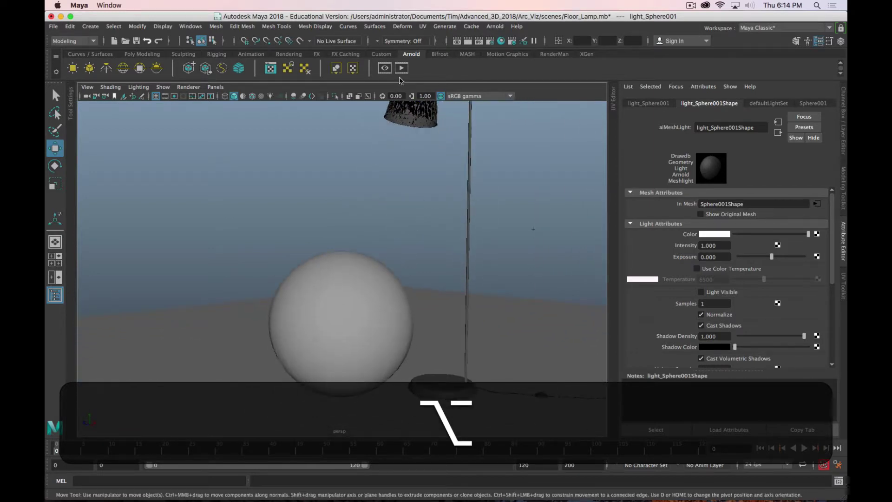
left_click(405, 73)
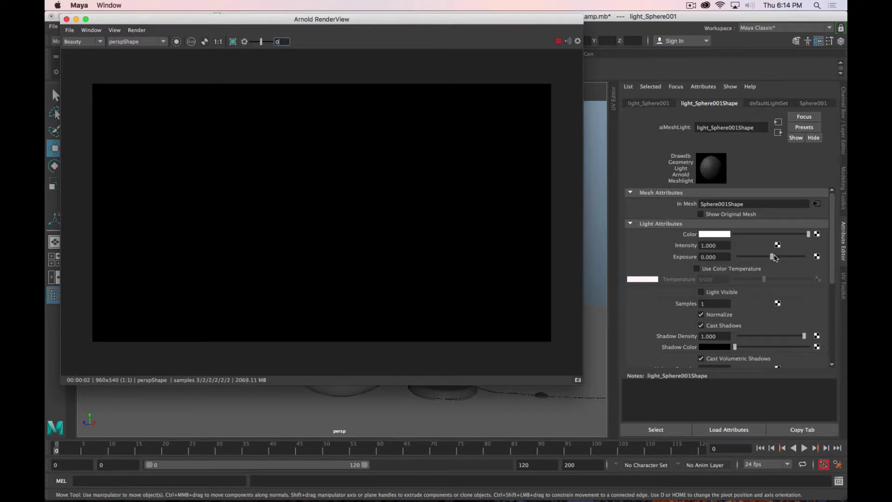
Step: Raise the bulb mesh light's Exposure to about 4.85 and set its Intensity to 10
left_click_drag(773, 257, 803, 256)
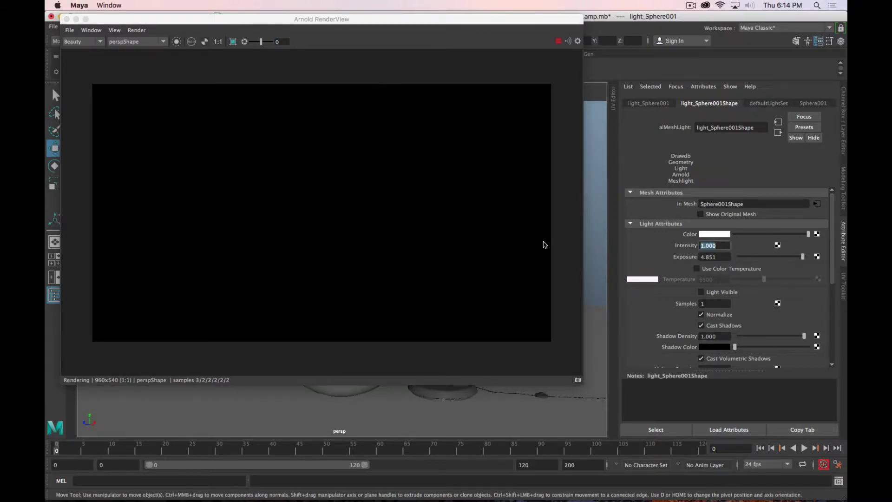
type("10")
key("Return")
middle_click_drag(443, 394, 447, 450, "alt")
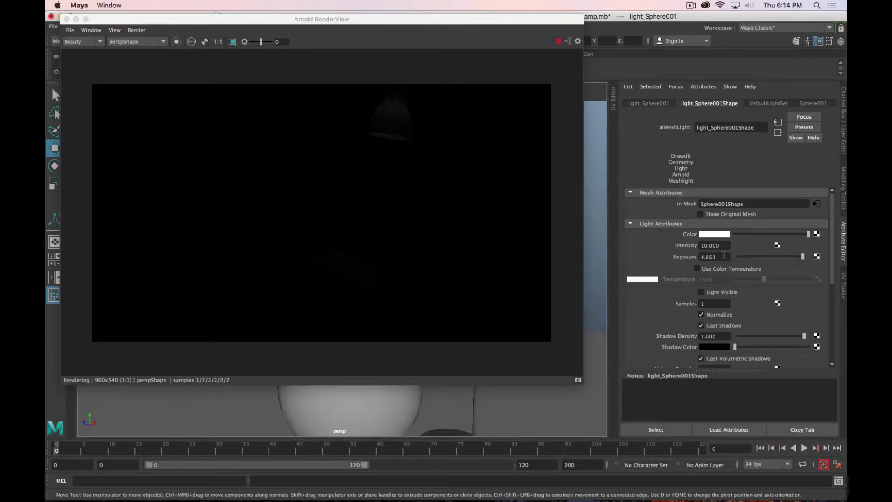
Step: Set the bulb mesh light's Exposure to 15
left_click_drag(724, 254, 661, 256)
type("15")
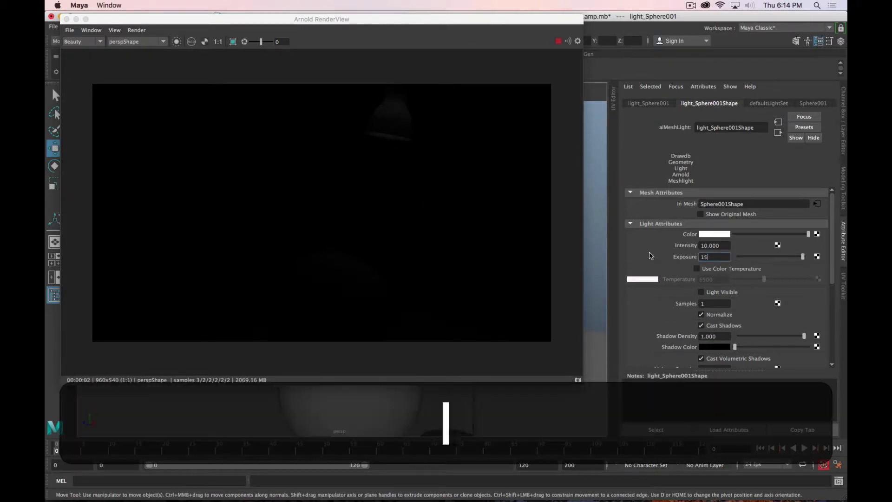
key("Return")
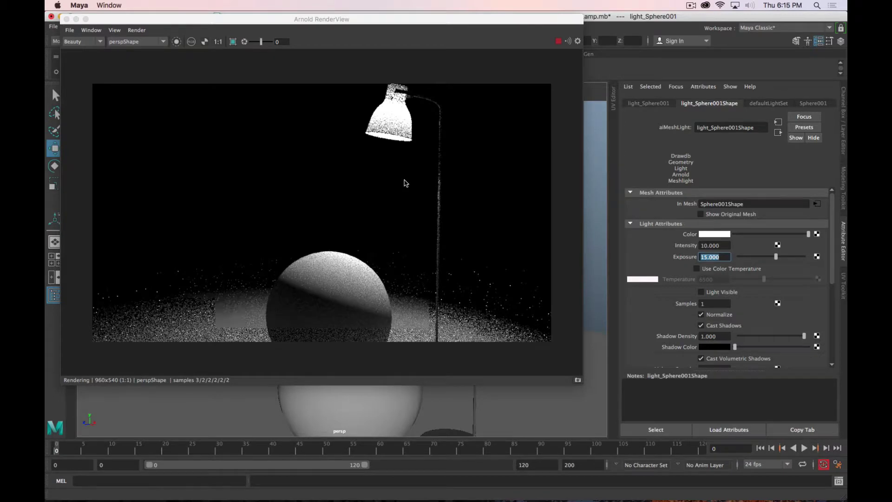
Step: Examine the lamp's lighting in the live render from several angles, including from below the shade
scroll(397, 173, "down", 2)
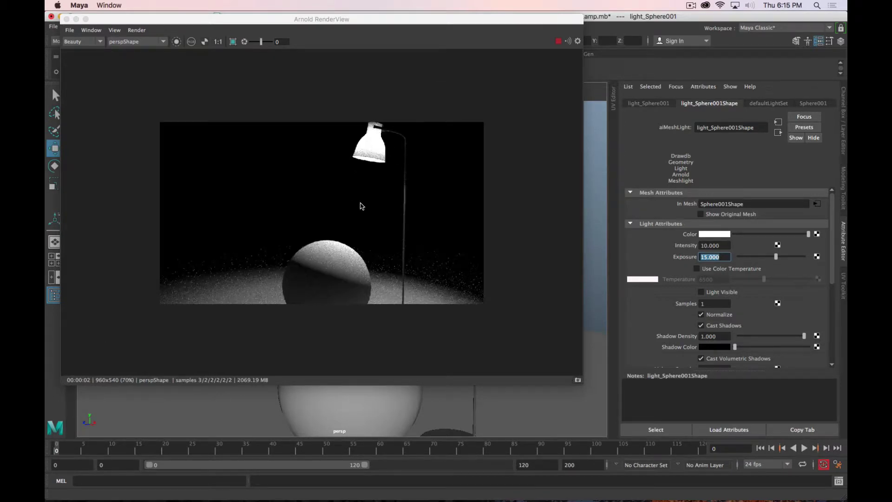
left_click_drag(375, 208, 380, 204, "alt")
left_click_drag(429, 413, 432, 412, "alt")
right_click_drag(432, 415, 463, 483, "alt")
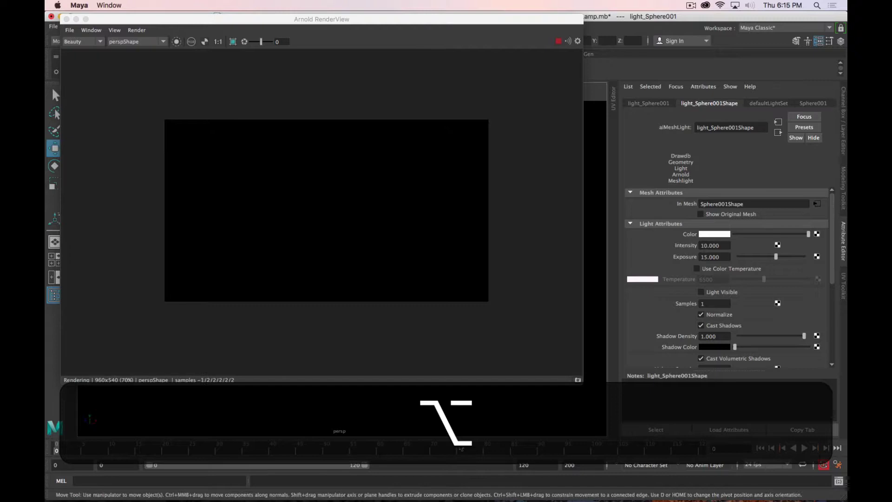
right_click_drag(462, 407, 463, 438, "alt")
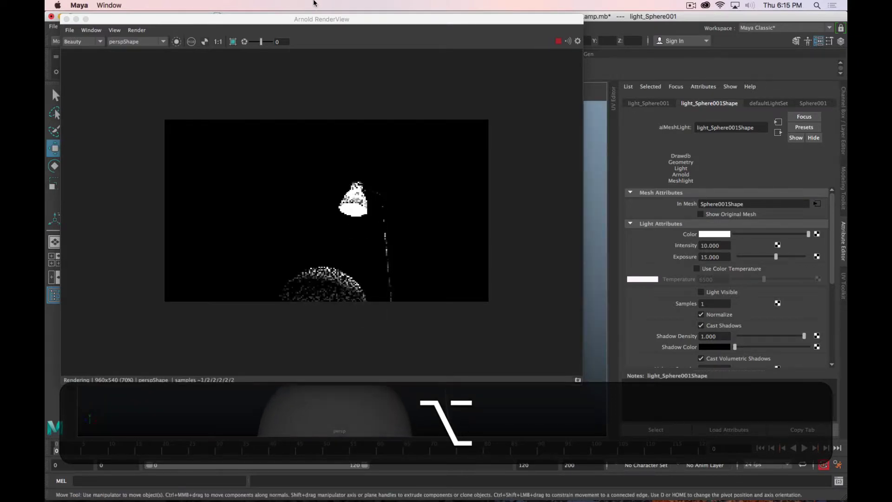
double_click(346, 20)
middle_click_drag(500, 251, 489, 232, "alt")
left_click_drag(457, 247, 420, 288, "alt")
middle_click_drag(428, 266, 460, 208, "alt")
left_click_drag(460, 208, 452, 270, "alt")
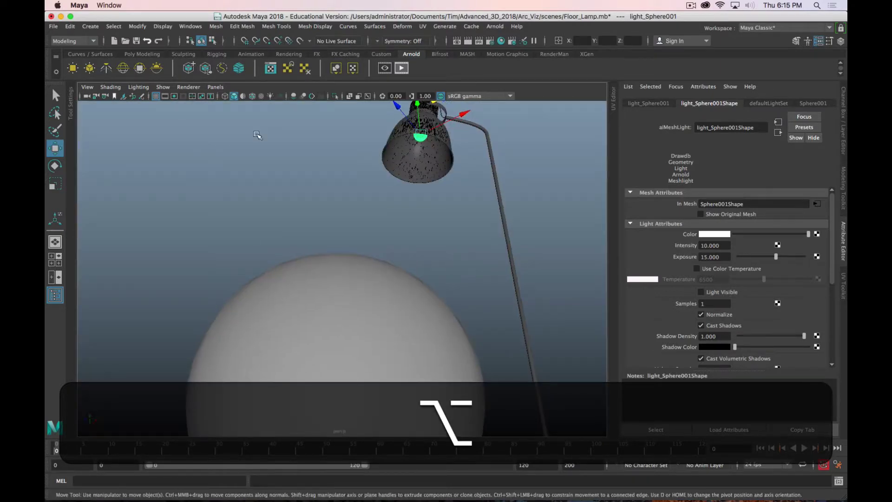
left_click_drag(44, 108, 647, 58)
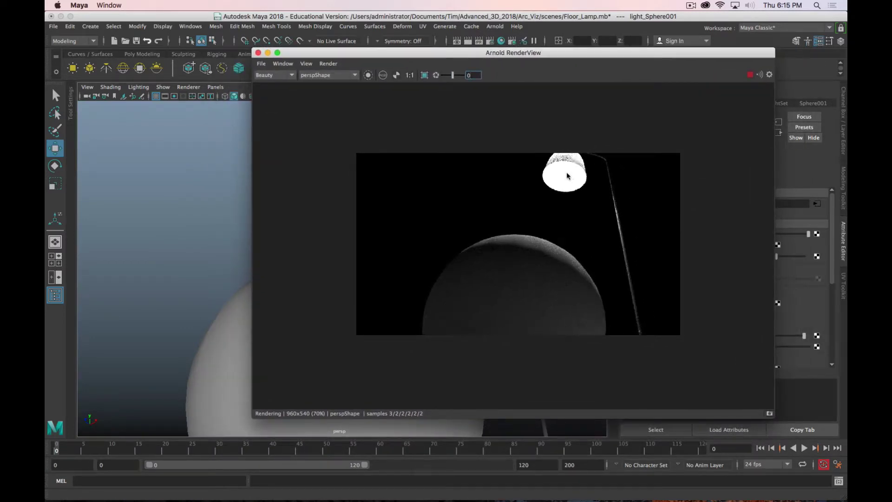
Step: Turn on smooth mesh preview for the sphere and move the render window to uncover the lamp head
left_click(235, 316)
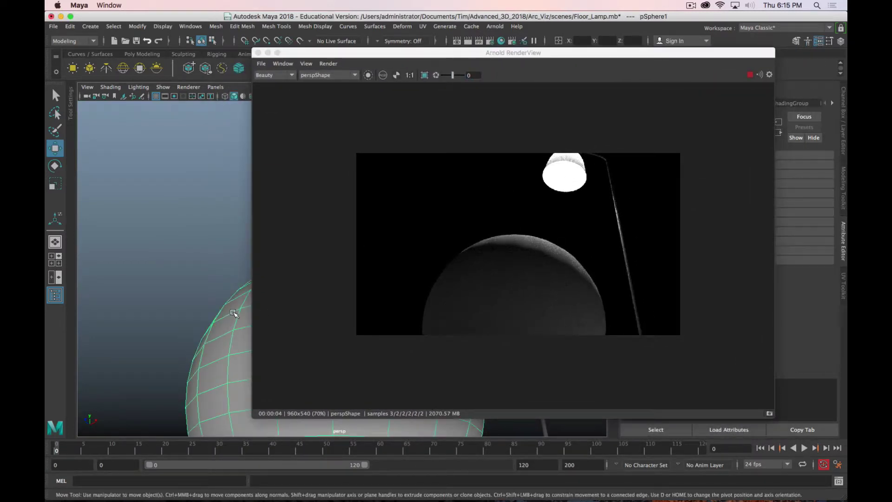
key("3")
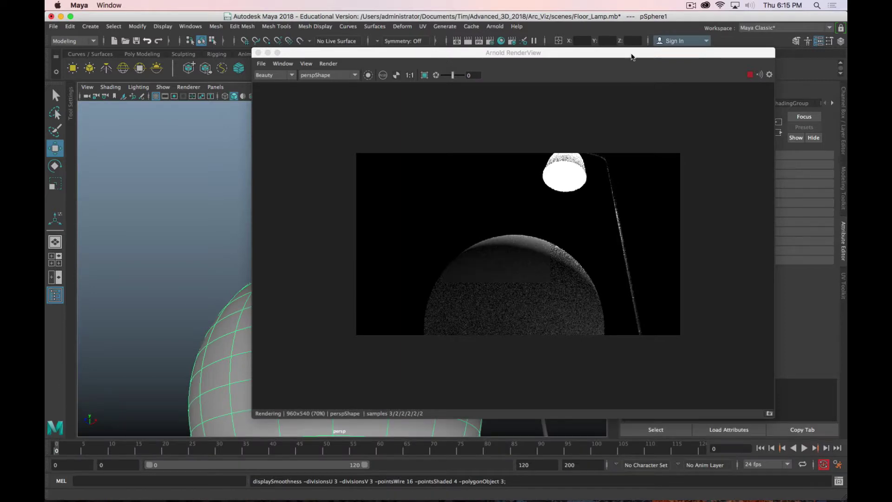
left_click_drag(631, 56, 441, 58)
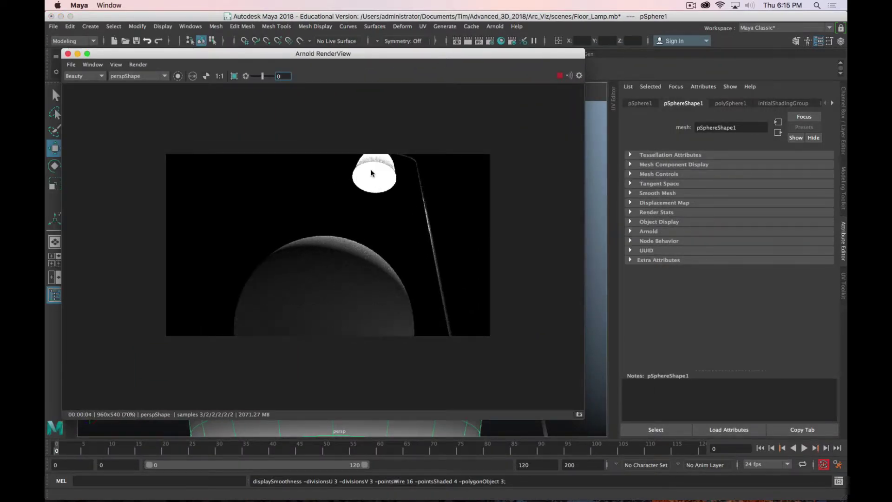
left_click_drag(363, 54, 388, 202)
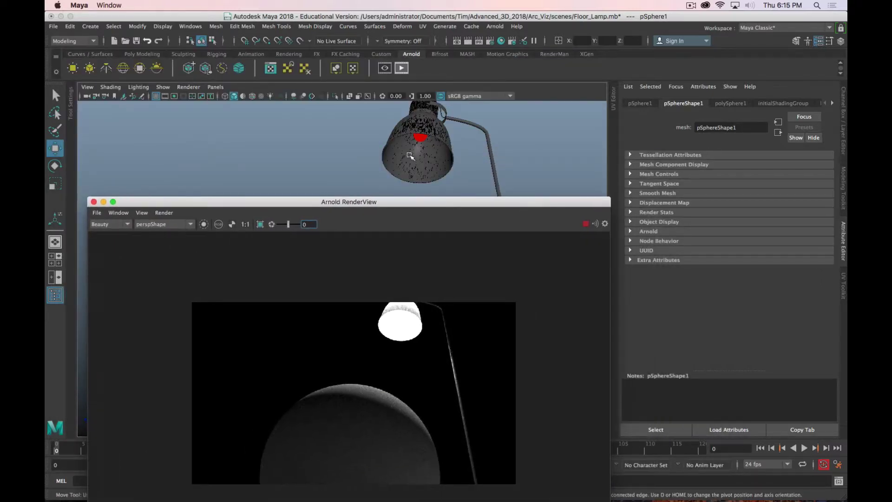
Step: Assign a new aiStandardSurface material to the bulb's mesh light and name the material Bulb
left_click(418, 140)
right_click(420, 141)
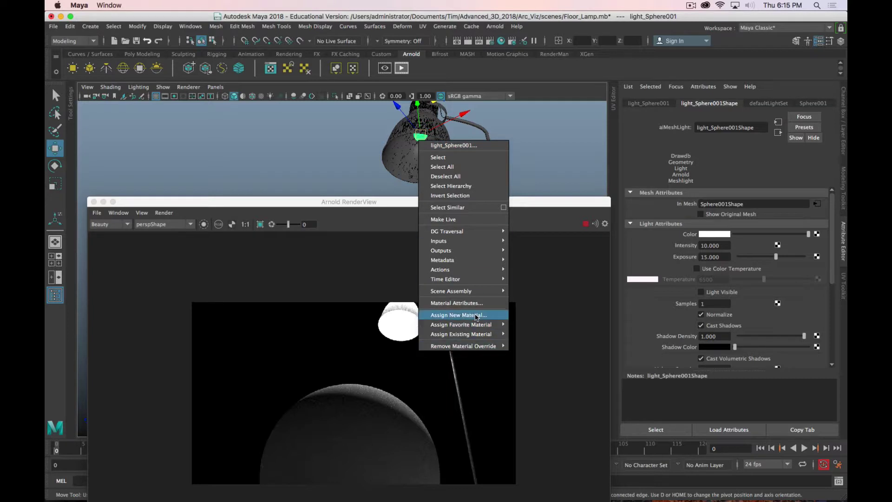
left_click(491, 316)
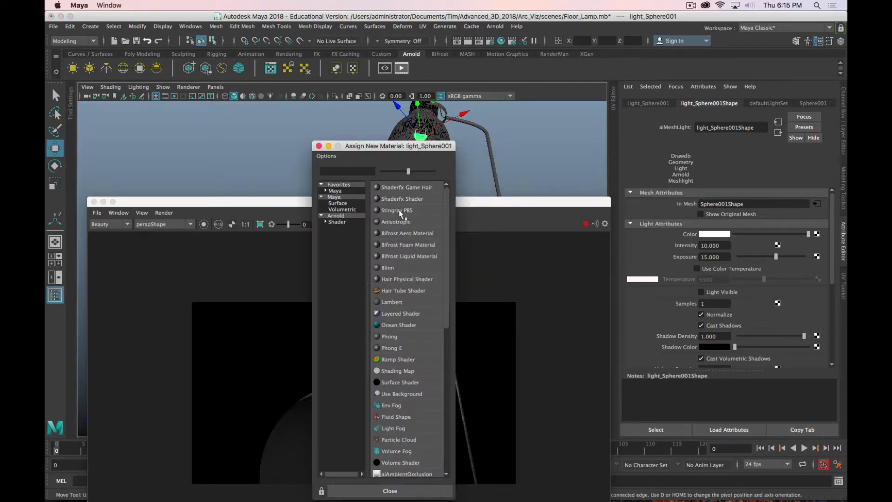
left_click(338, 222)
left_click(407, 256)
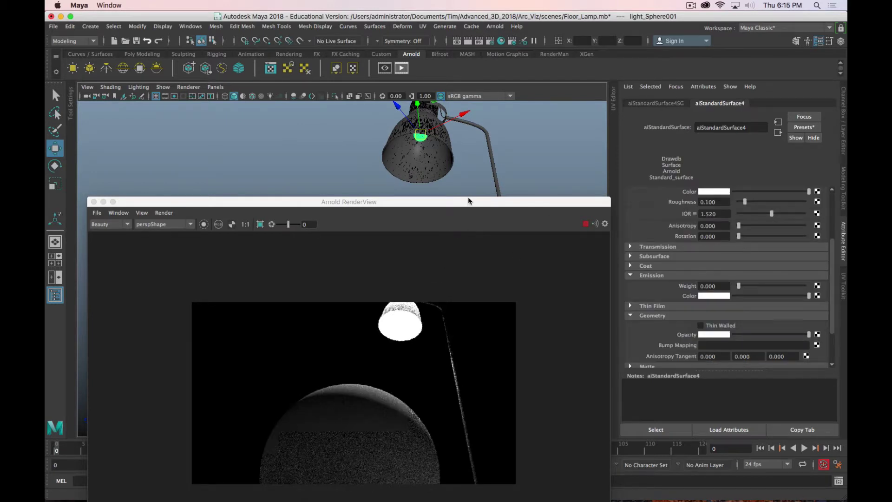
left_click_drag(467, 199, 453, 196)
left_click_drag(753, 126, 557, 136)
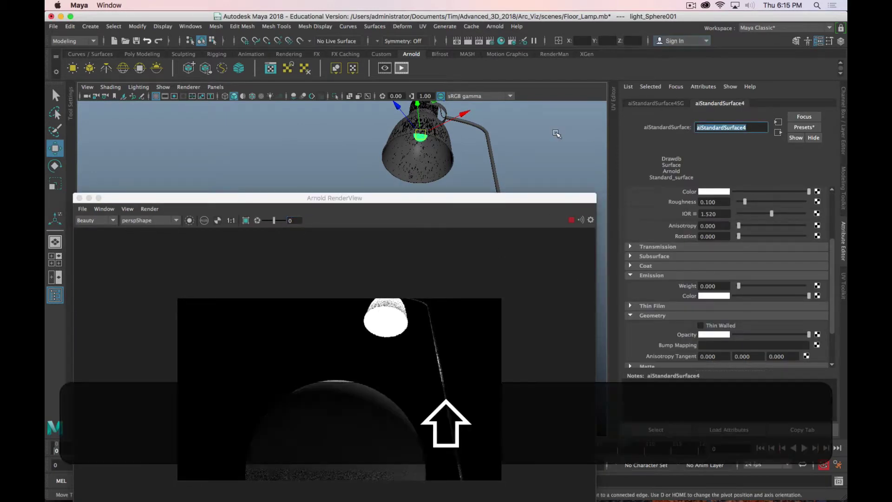
type("Bulb")
key("Return")
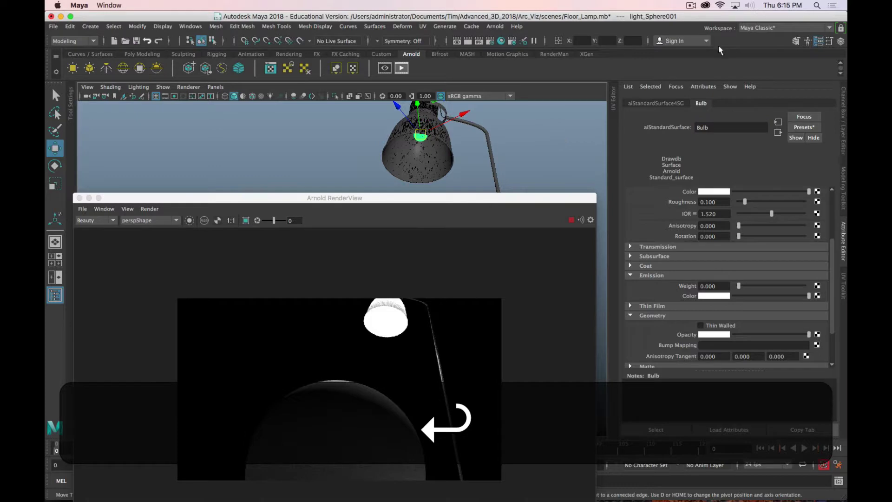
Step: Stop the live render and open the attributes of the lampshade's Lamp_Metal_MAT material
left_click(570, 220)
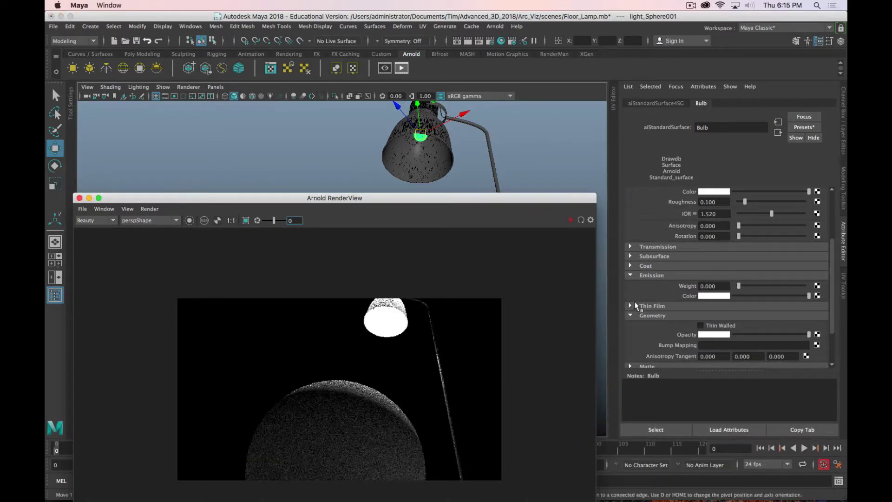
left_click(439, 168)
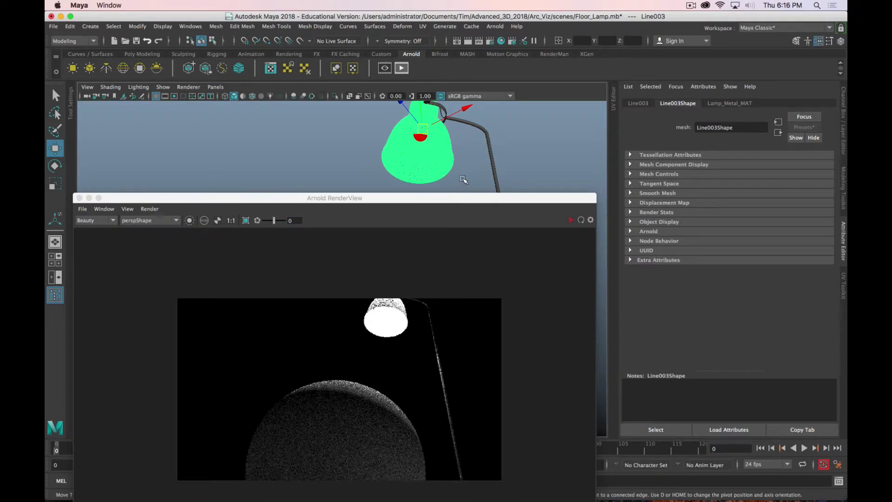
right_click_drag(432, 159, 529, 424)
left_click(844, 121)
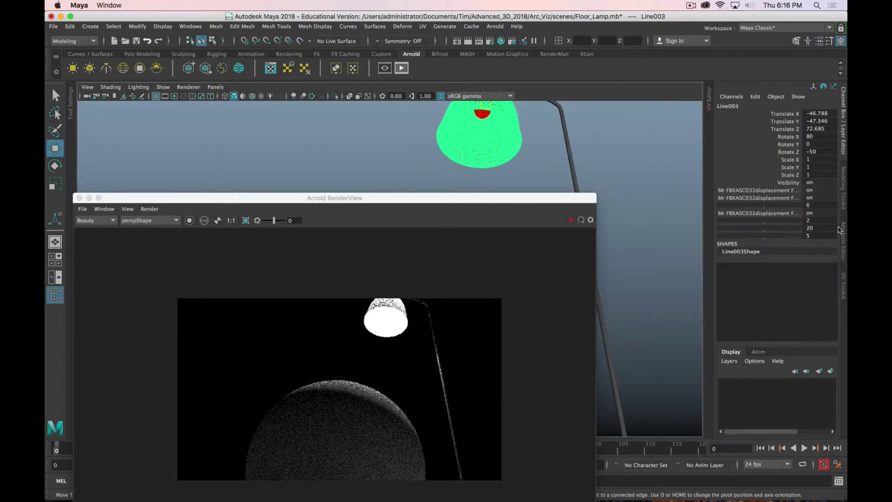
left_click(844, 237)
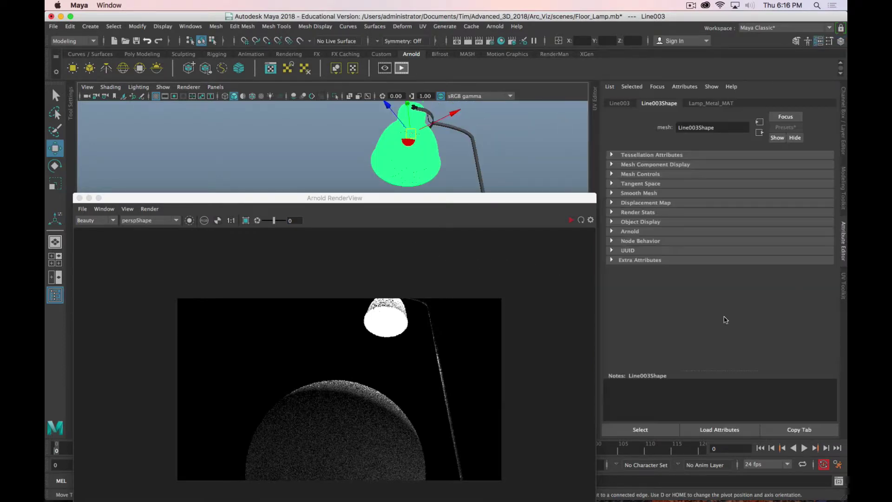
left_click(713, 104)
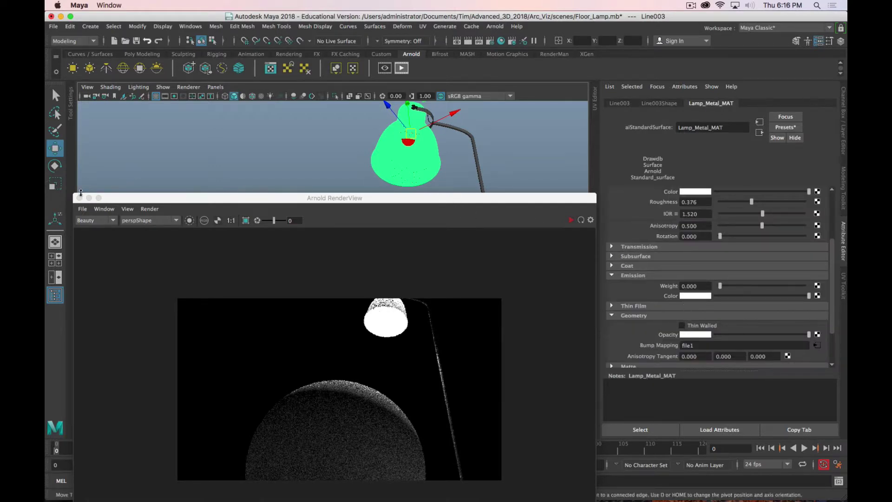
Step: Close the render window and create a spot light in the scene
left_click(80, 199)
left_click_drag(408, 235, 366, 296, "alt")
middle_click_drag(367, 296, 390, 260, "alt")
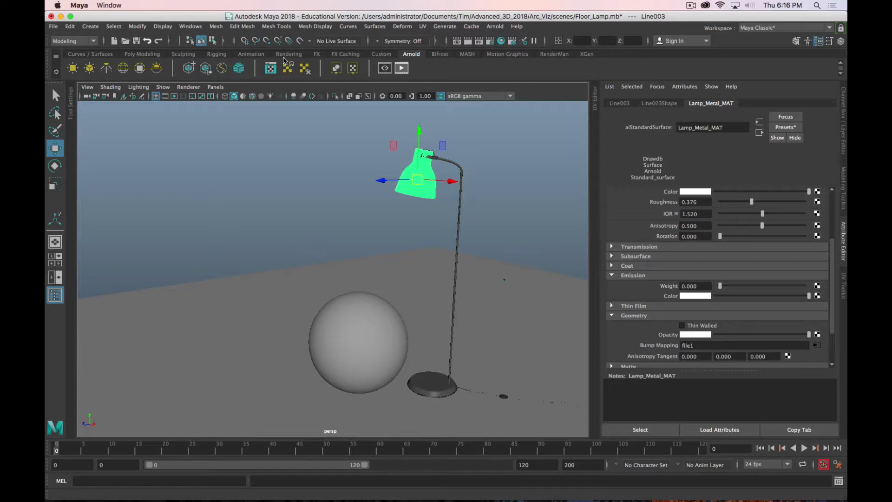
left_click(282, 55)
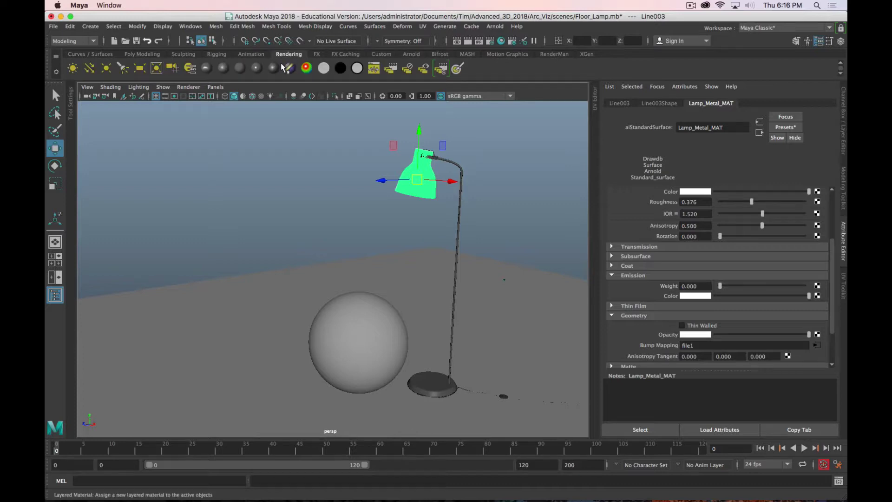
left_click(122, 69)
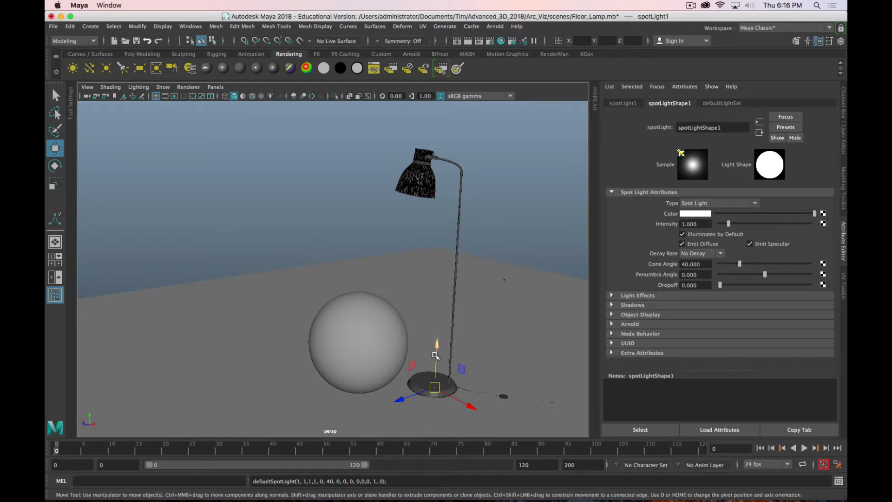
Step: Raise the spot light above the floor, scale it up to about 25.93 and rotate it to point downward
left_click_drag(436, 346, 439, 240)
key("r")
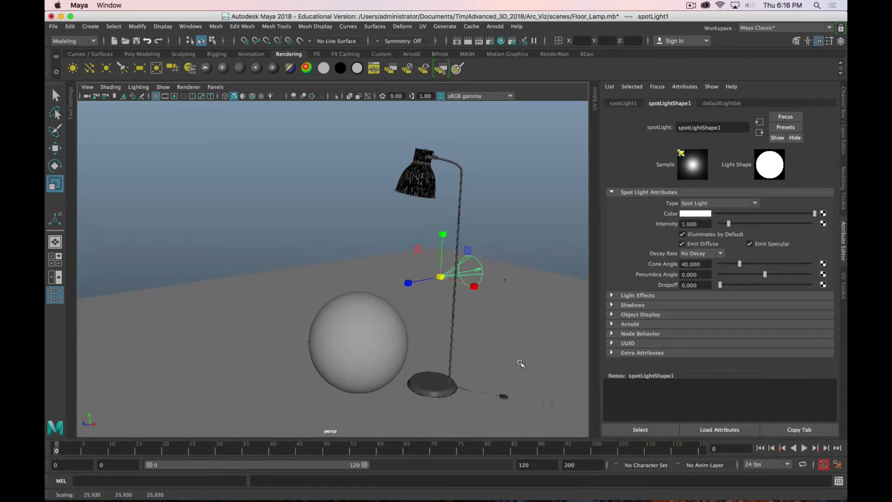
key("e")
left_click_drag(459, 304, 524, 235)
Step: Move the spot light up and sideways into the lampshade, checking its placement from several angles
key("w")
left_click_drag(417, 245, 396, 151)
right_click_drag(448, 279, 484, 268, "alt")
middle_click_drag(484, 267, 472, 321, "alt")
left_click_drag(471, 320, 446, 300, "alt")
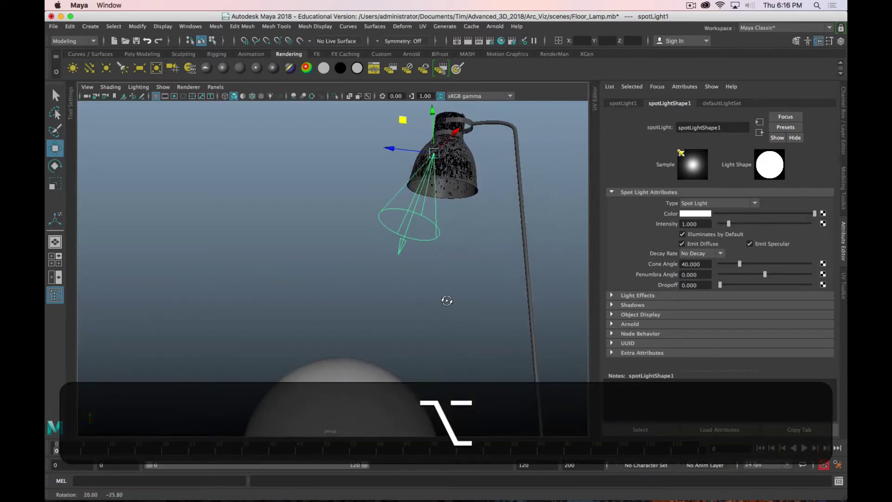
middle_click_drag(445, 301, 455, 308, "alt")
left_click_drag(454, 309, 500, 276, "alt")
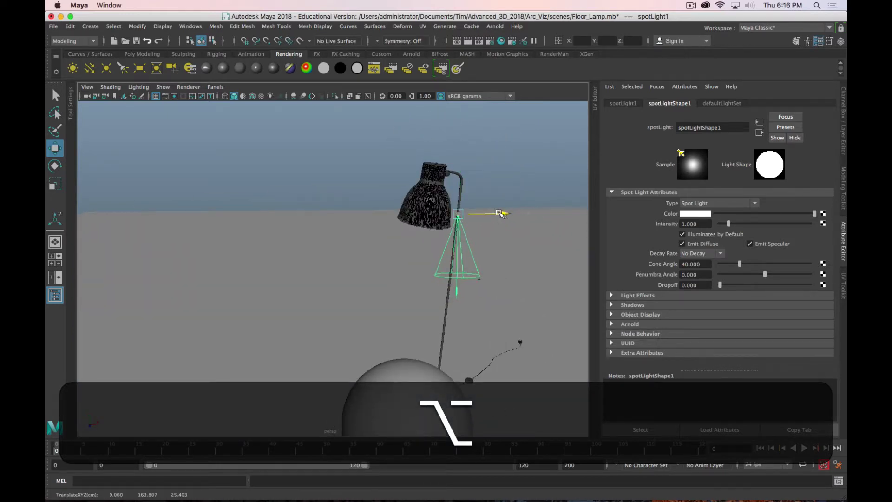
left_click_drag(500, 215, 303, 265)
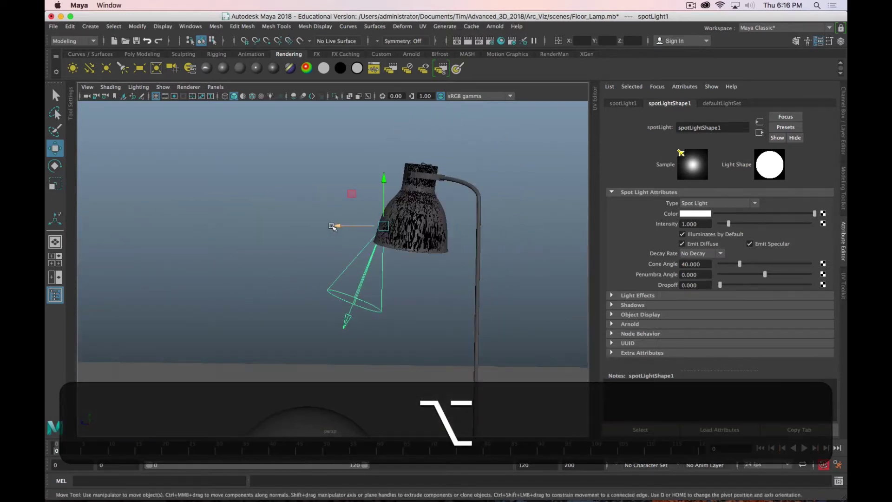
left_click_drag(341, 226, 418, 217)
key("alt+e")
key("w")
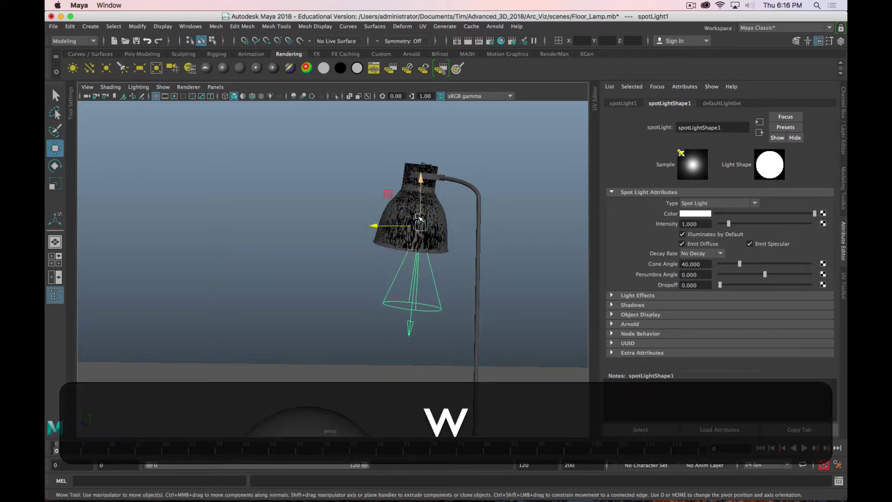
left_click_drag(396, 333, 464, 358, "alt")
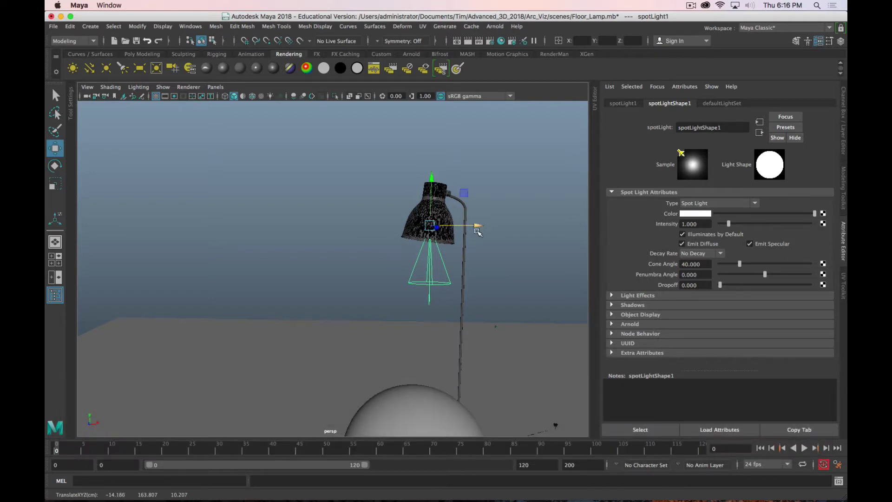
left_click_drag(473, 225, 386, 233, "alt")
Step: Fine-tune the spot light's position inside the lampshade using the framed orthographic views
key("space")
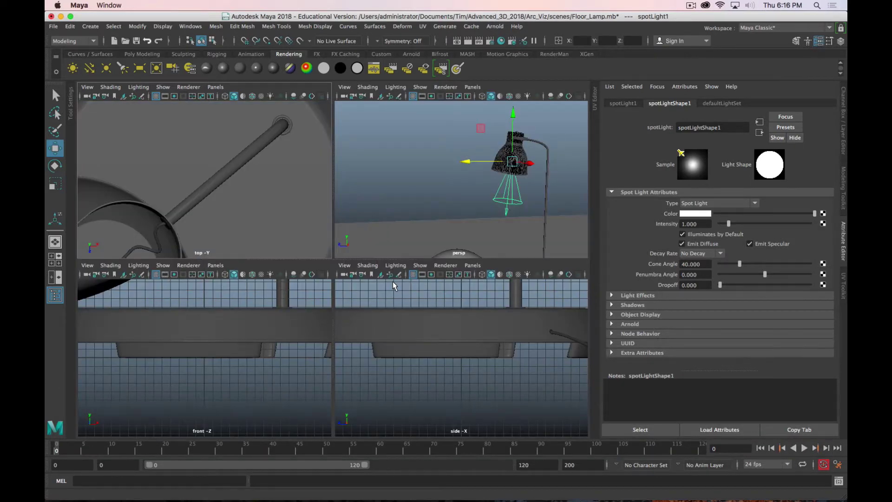
key("f")
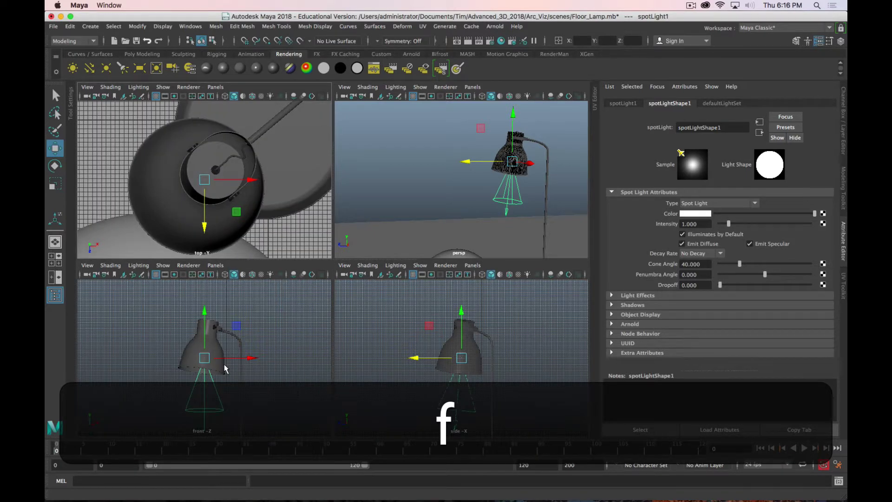
left_click_drag(254, 358, 248, 358)
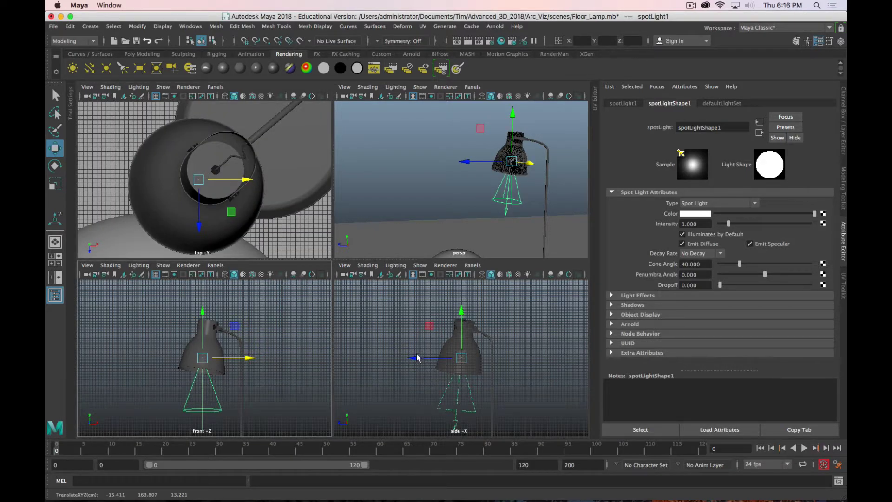
left_click_drag(198, 226, 199, 233)
Step: Rotate the spot light to about -102.1, -0.5 and -9.7 degrees so that it follows the lampshade's tilt
key("e")
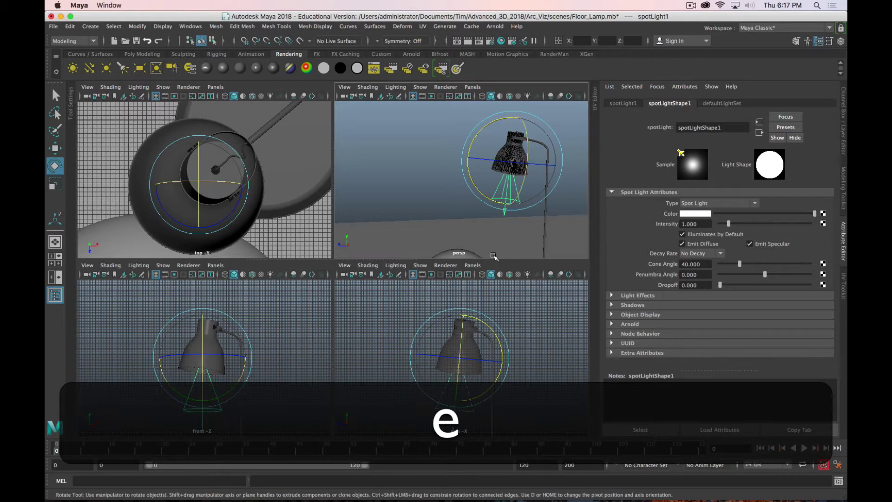
left_click_drag(499, 346, 500, 346)
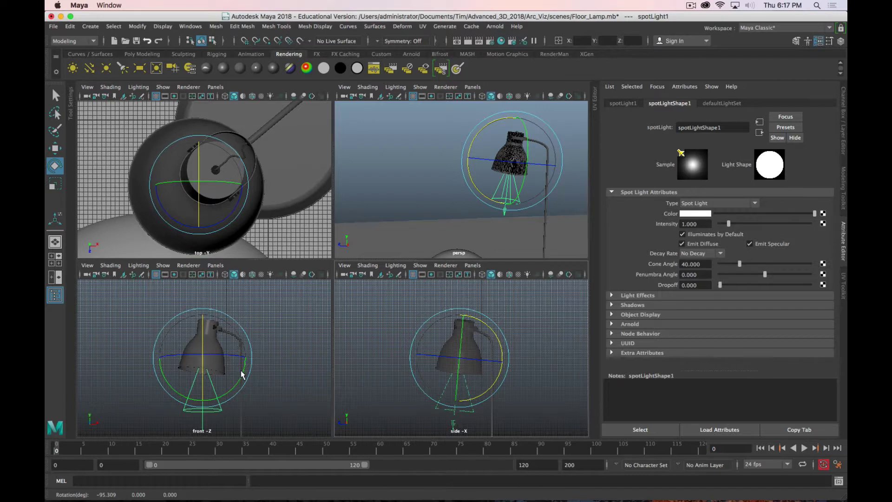
left_click_drag(251, 366, 252, 374)
left_click_drag(483, 403, 478, 399)
scroll(477, 234, "down", 5)
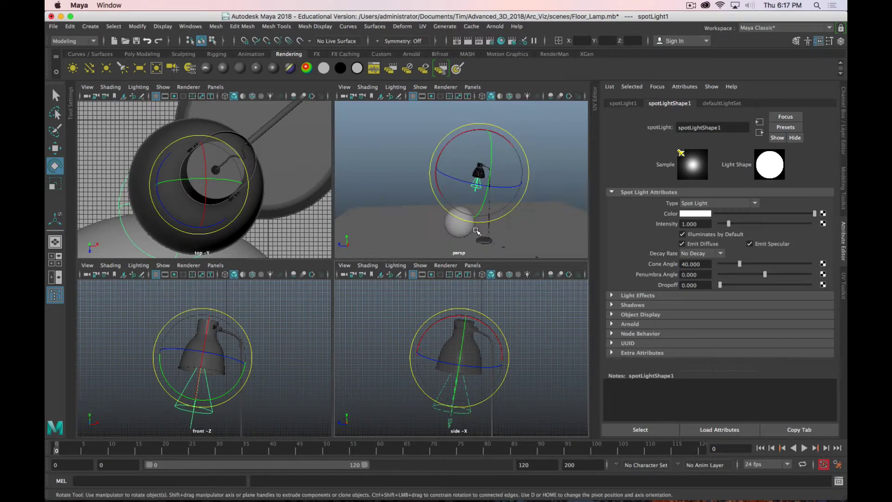
scroll(447, 172, "up", 2)
key("space")
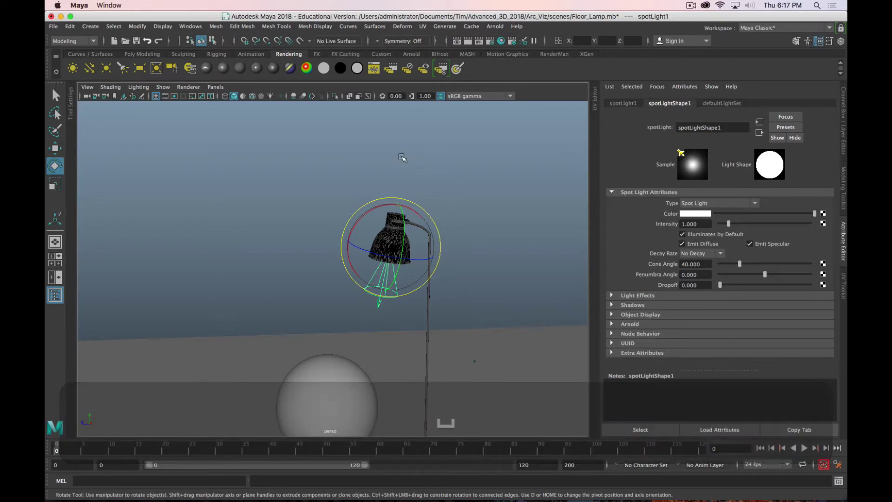
left_click_drag(475, 221, 412, 278, "alt")
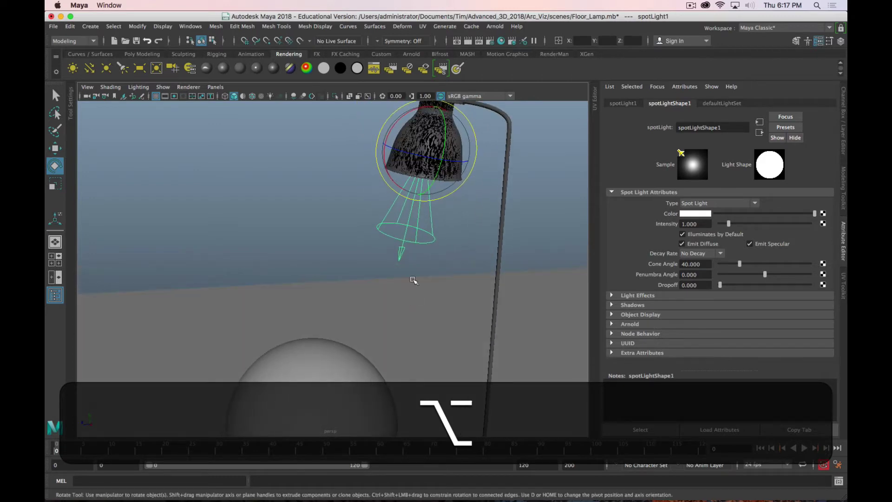
left_click_drag(389, 135, 392, 131)
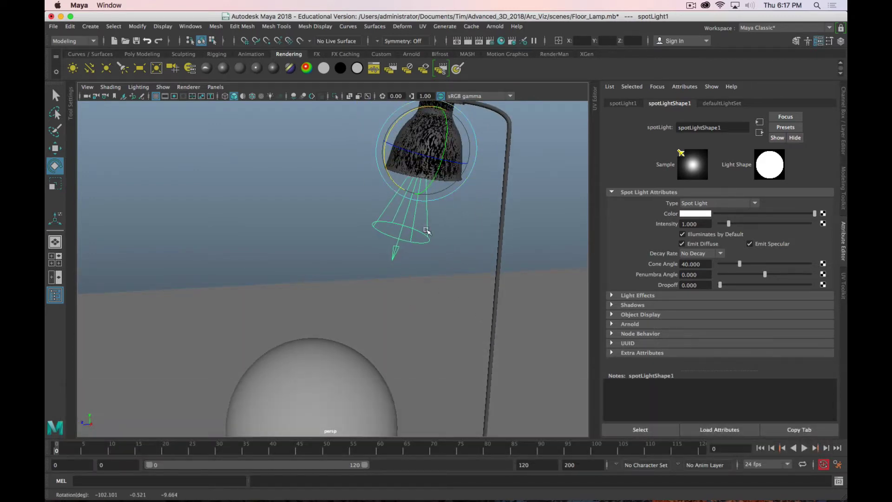
Step: Widen the spot light's Cone Angle to about 57.76 and render the lamp in the Arnold RenderView
scroll(415, 280, "down", 3)
key("alt")
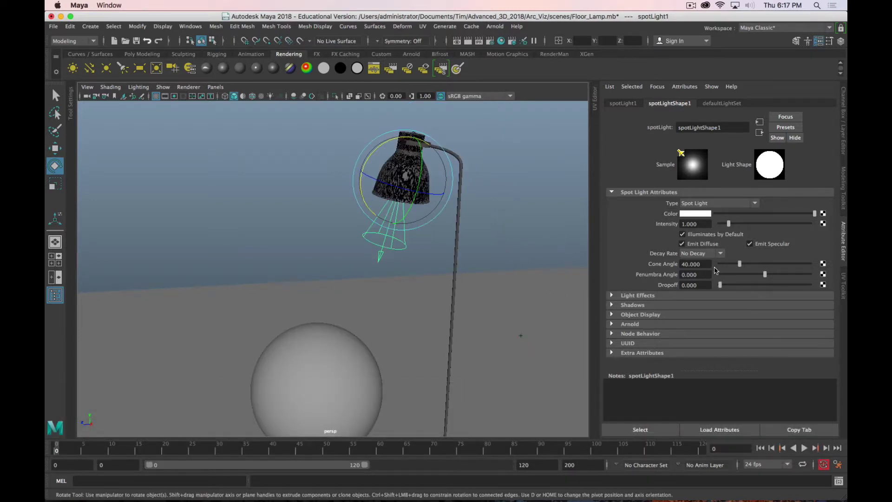
left_click_drag(740, 266, 749, 265)
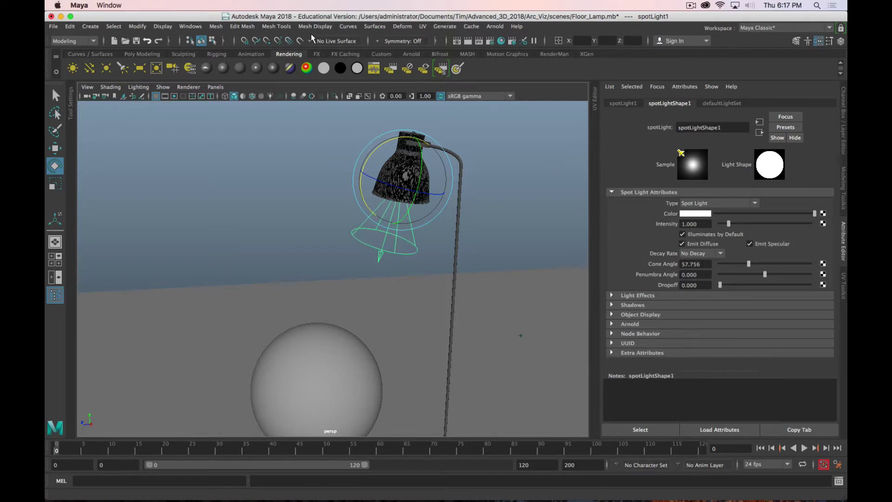
left_click(419, 55)
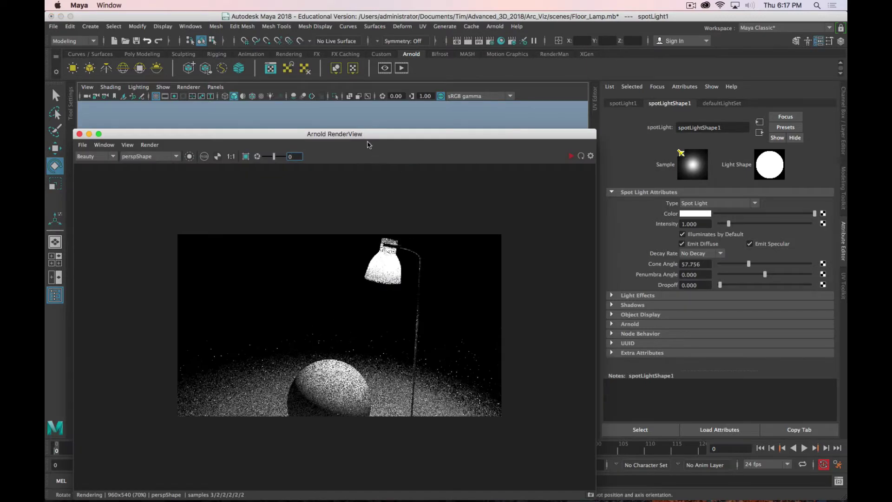
left_click_drag(376, 141, 0, 119)
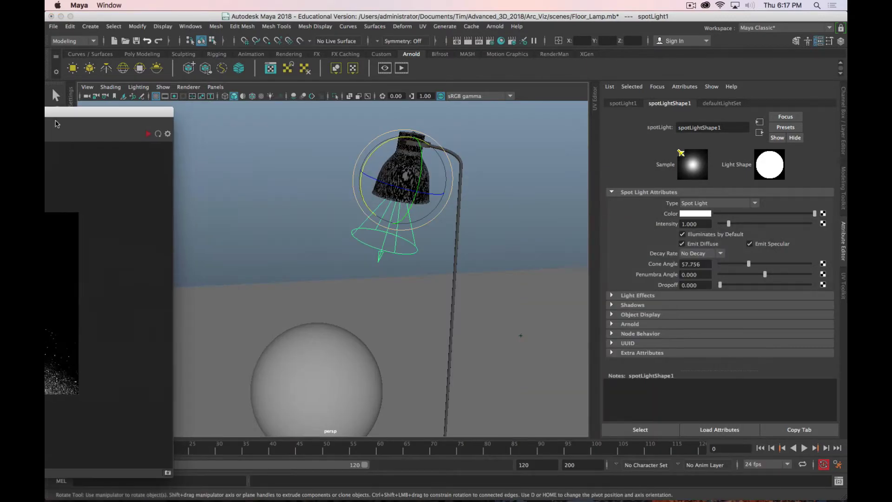
Step: Inspect the bulb inside the lampshade and its Bulb material in Hypershade, and open the Arnold RenderView
left_click_drag(400, 180, 408, 230, "alt")
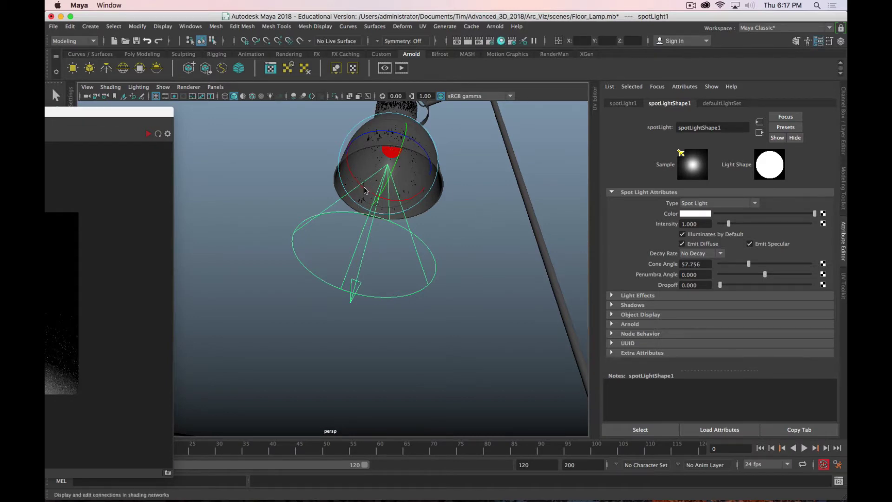
left_click(501, 40)
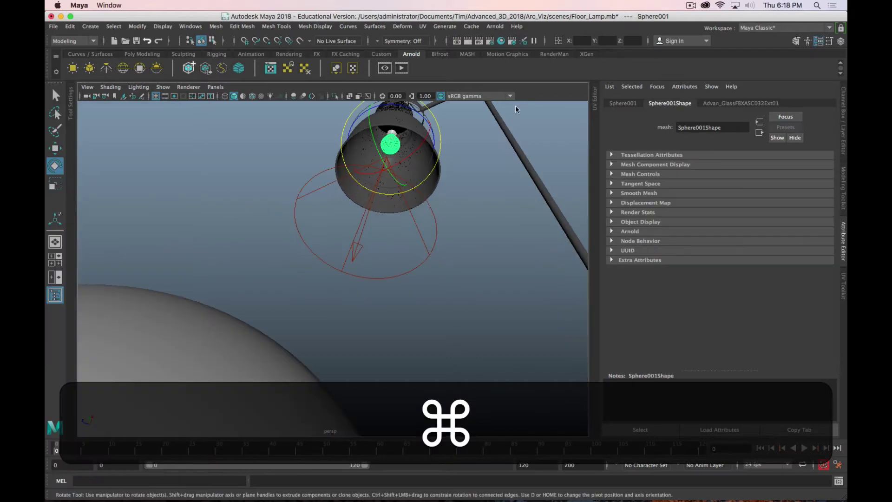
key("super+period")
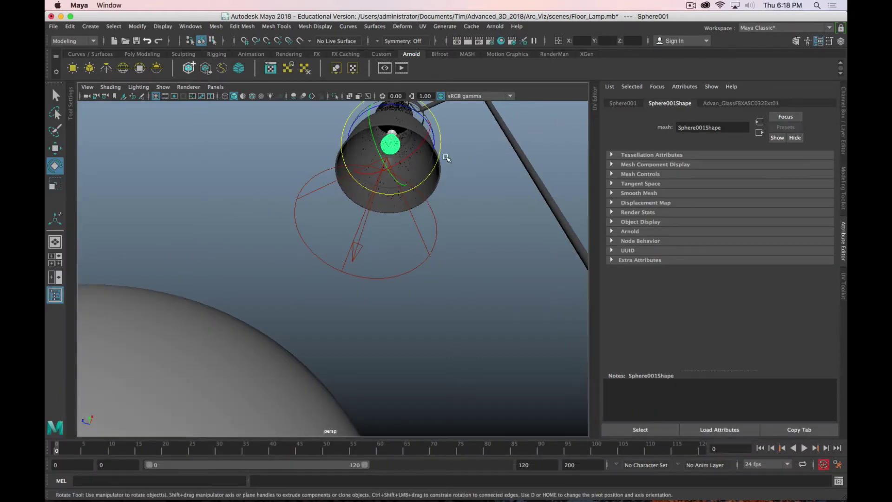
left_click(401, 68)
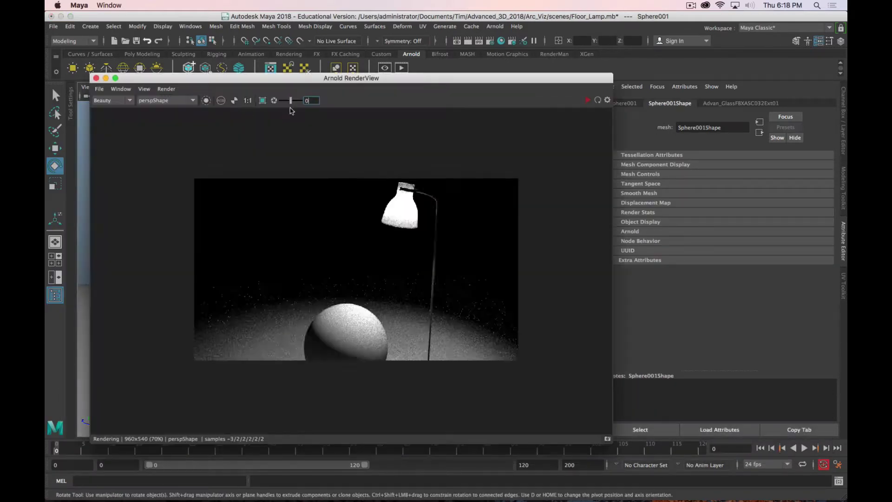
Step: Frame the whole lamp and sphere in the perspective view and start the live Arnold render
left_click_drag(346, 86, 50, 66)
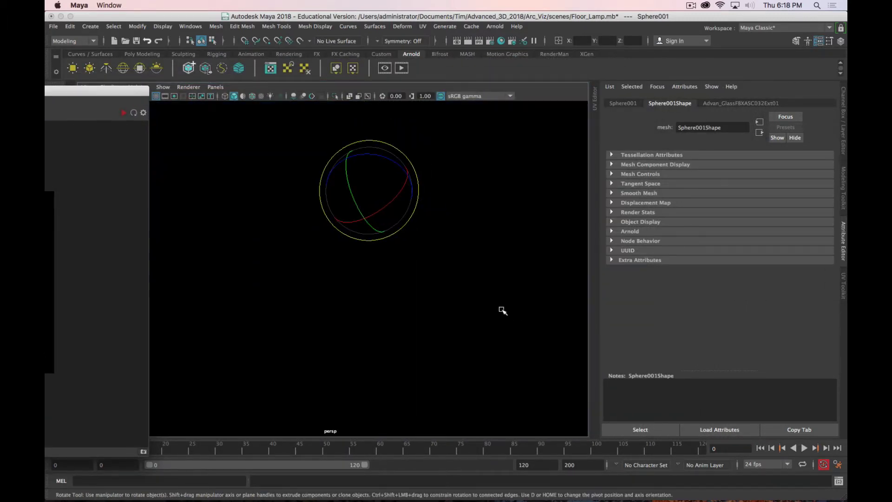
left_click_drag(502, 311, 483, 159, "alt")
left_click(483, 158)
left_click_drag(116, 93, 526, 63)
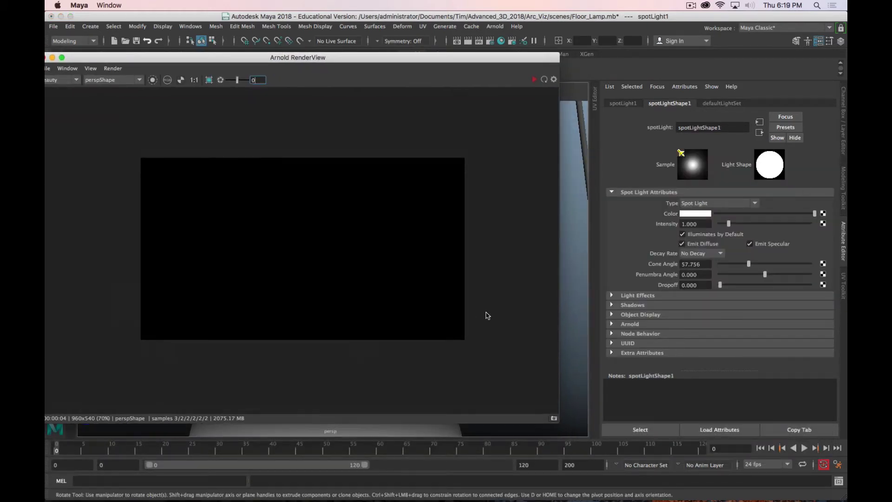
left_click_drag(435, 64, 92, 62)
scroll(413, 241, "down", 5)
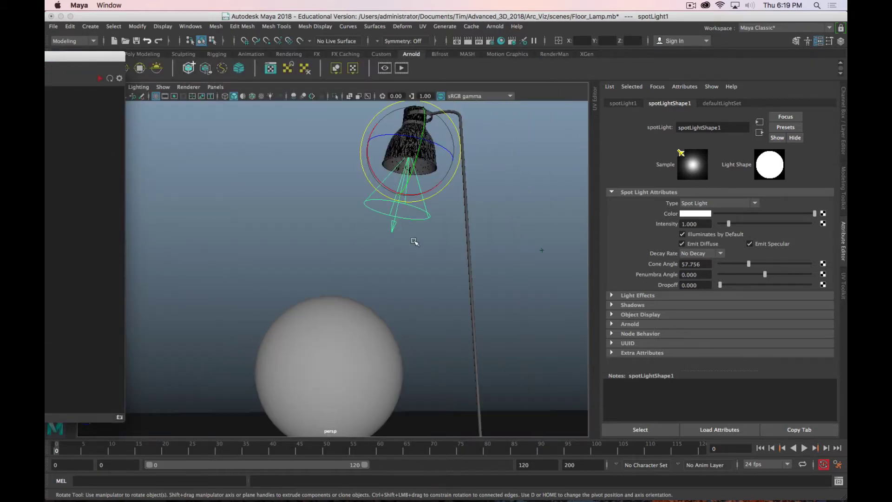
left_click_drag(422, 260, 374, 265, "alt")
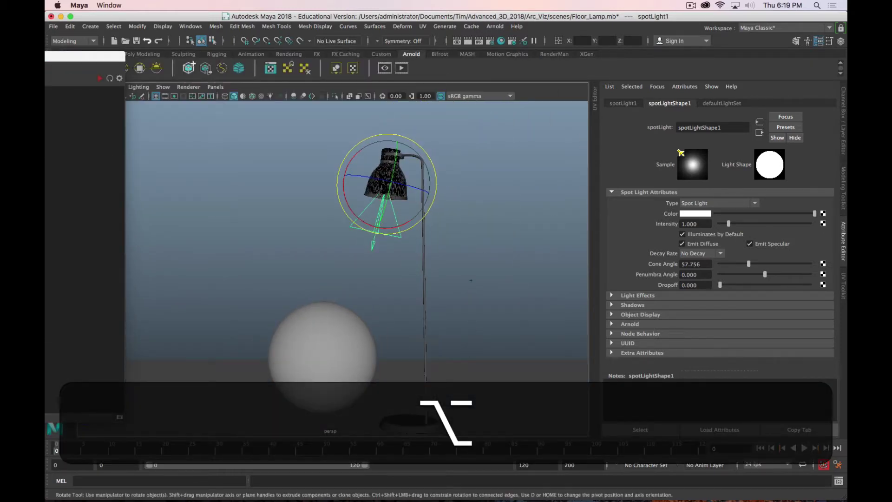
left_click_drag(70, 57, 337, 38)
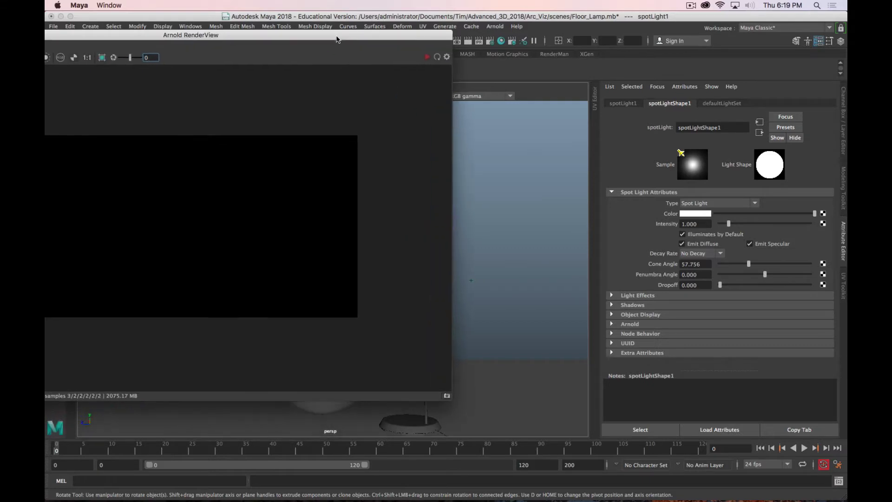
left_click(426, 57)
left_click_drag(398, 39, 461, 39)
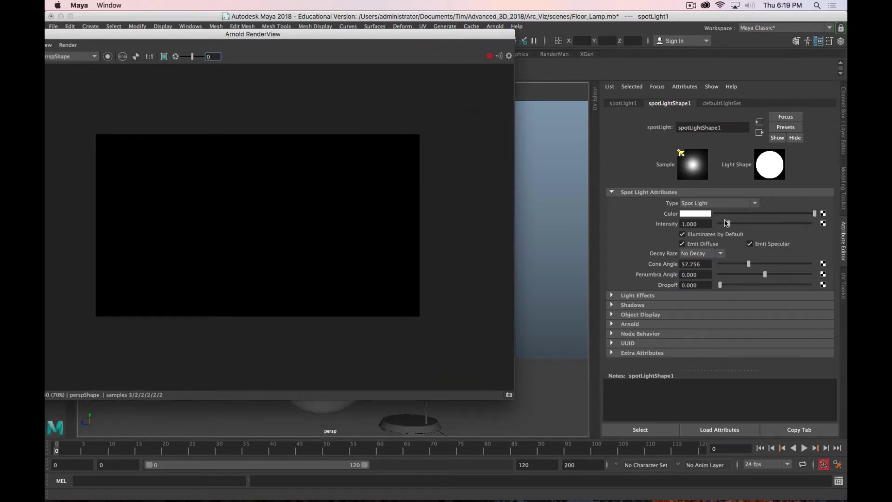
Step: Raise the spot light's Intensity to about 6.63 and its Arnold Exposure to 15
left_click_drag(728, 224, 780, 223)
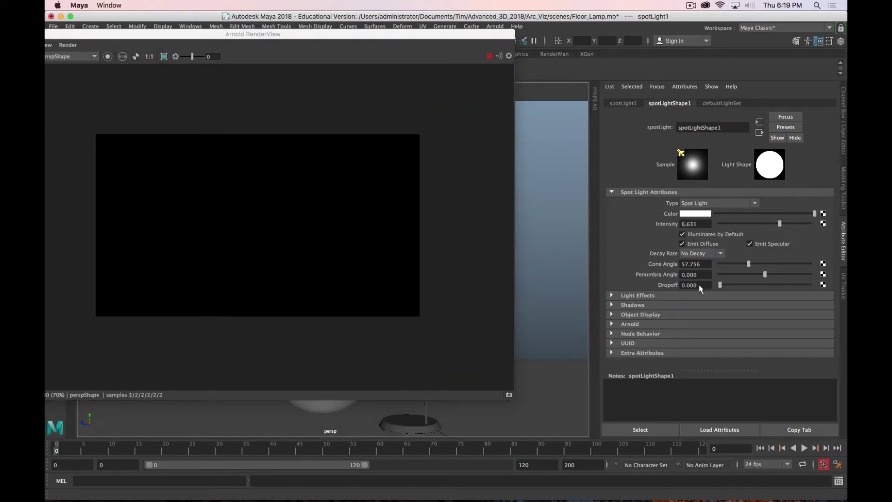
left_click(630, 325)
scroll(665, 326, "down", 5)
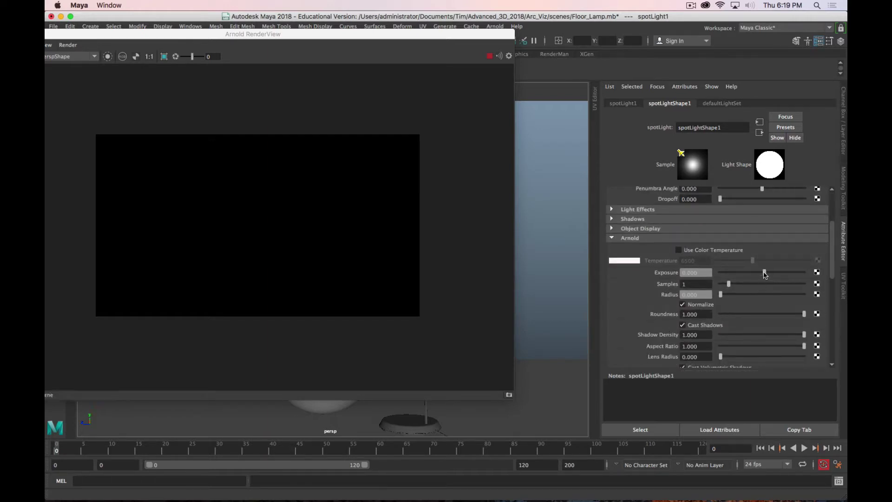
left_click_drag(763, 272, 795, 272)
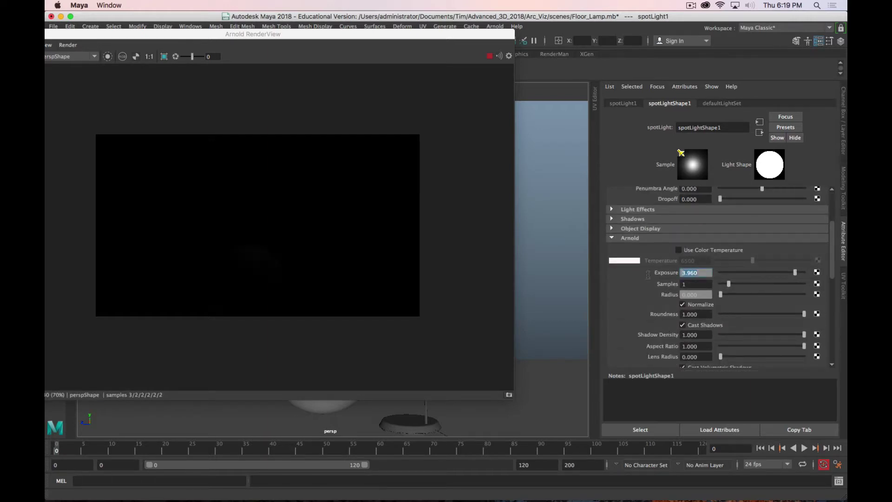
type("15")
key("Return")
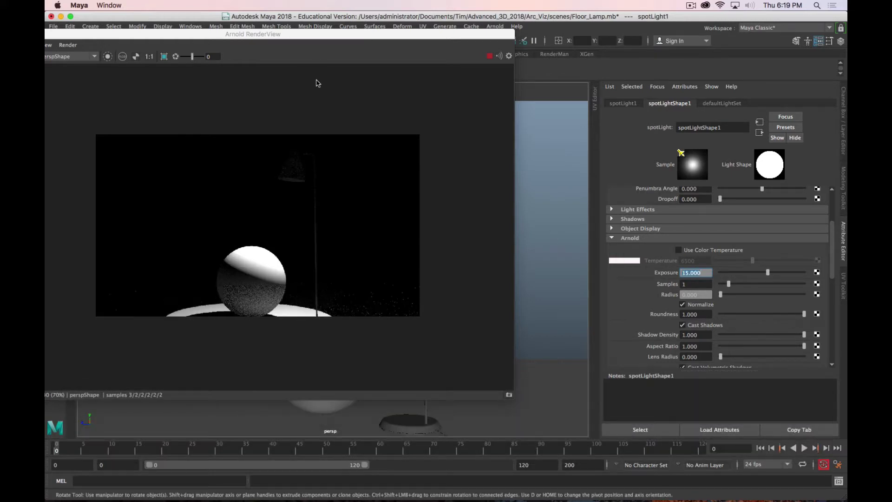
left_click_drag(322, 36, 373, 24)
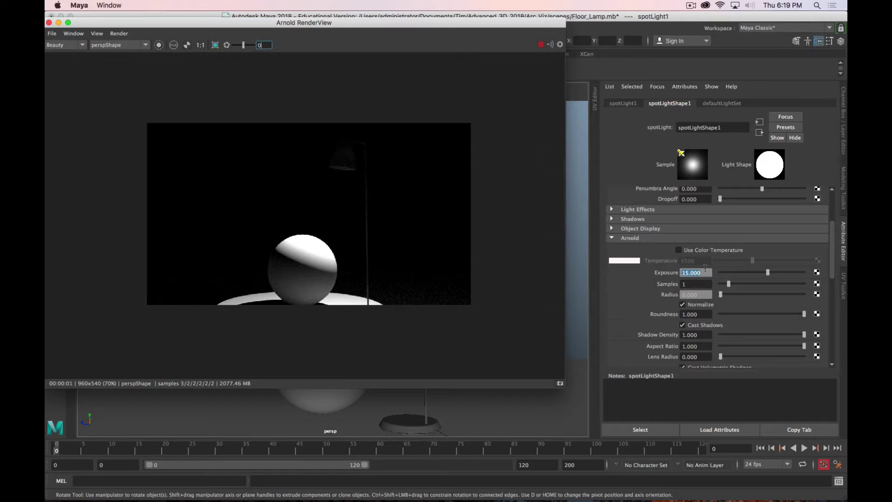
Step: Try softening the spot light's edge with a Penumbra Angle of 10 and a Dropoff of 3
scroll(658, 225, "up", 5)
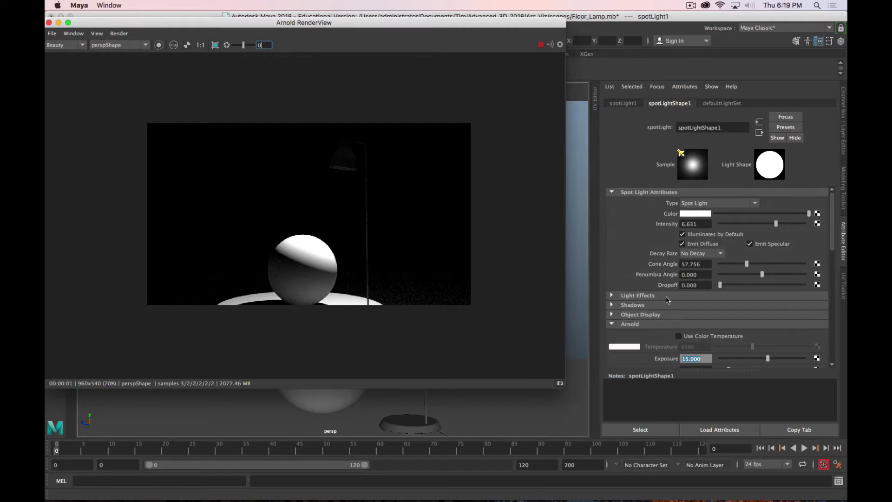
double_click(701, 274)
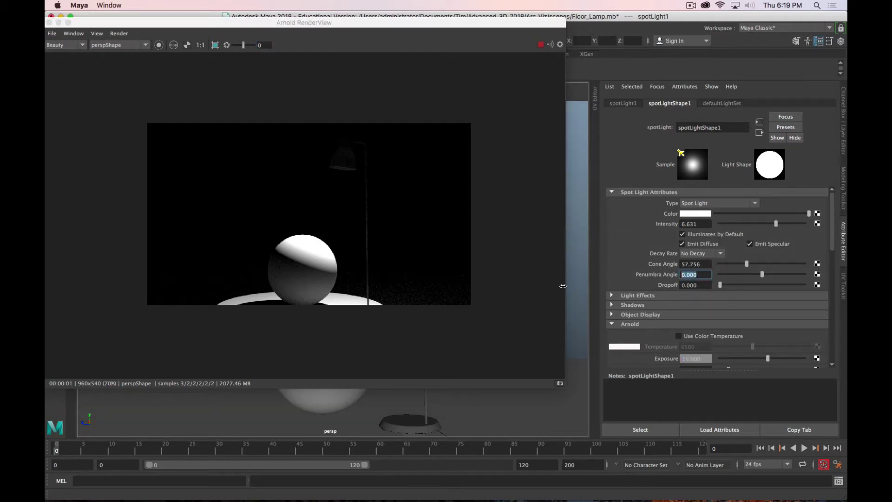
type("10")
key("Return")
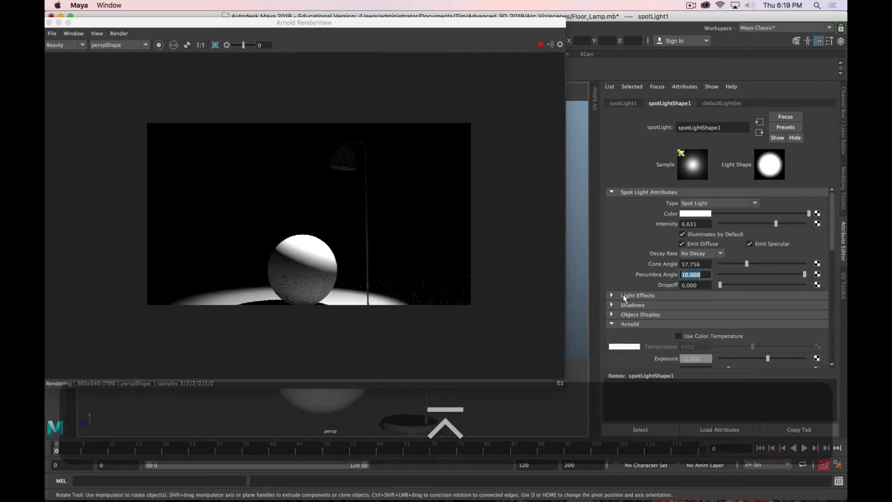
left_click_drag(709, 285, 594, 288)
type("3")
key("Return")
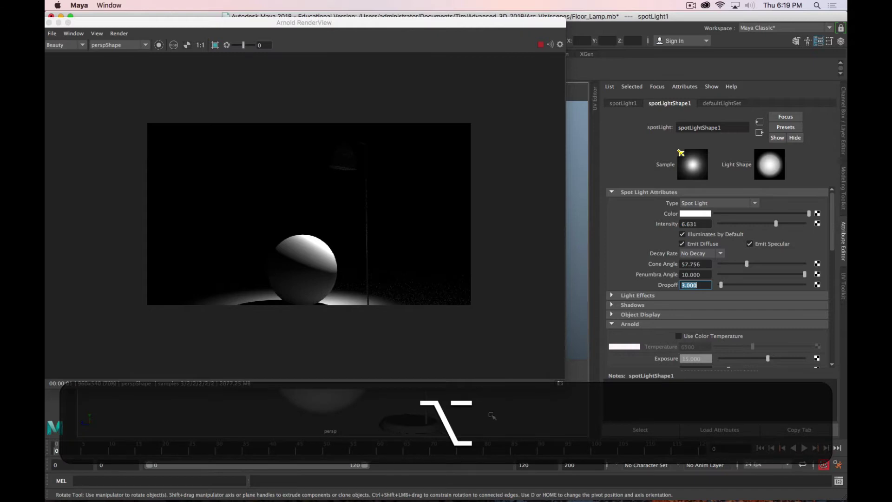
Step: Reset the spot light's Dropoff to 0, test a Penumbra Angle of -10 and return the angle to 0
left_click_drag(491, 415, 490, 419, "alt")
middle_click_drag(490, 419, 489, 349, "alt")
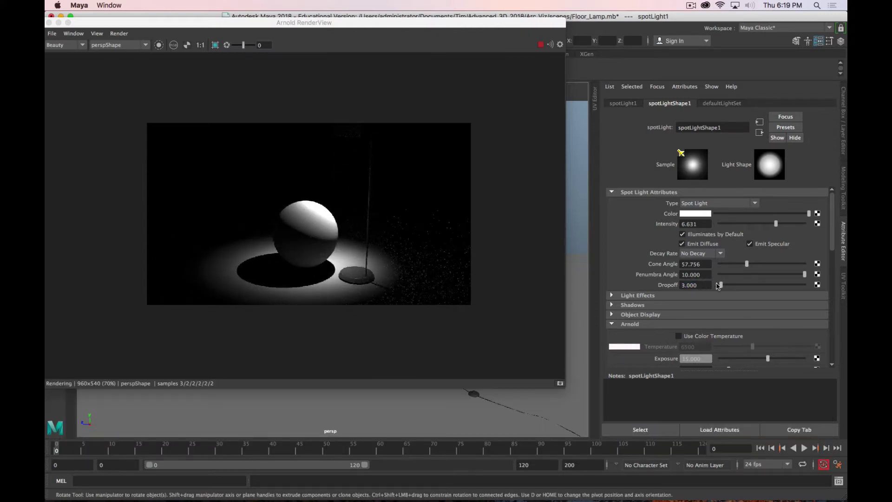
left_click_drag(718, 284, 659, 283)
left_click_drag(804, 274, 715, 276)
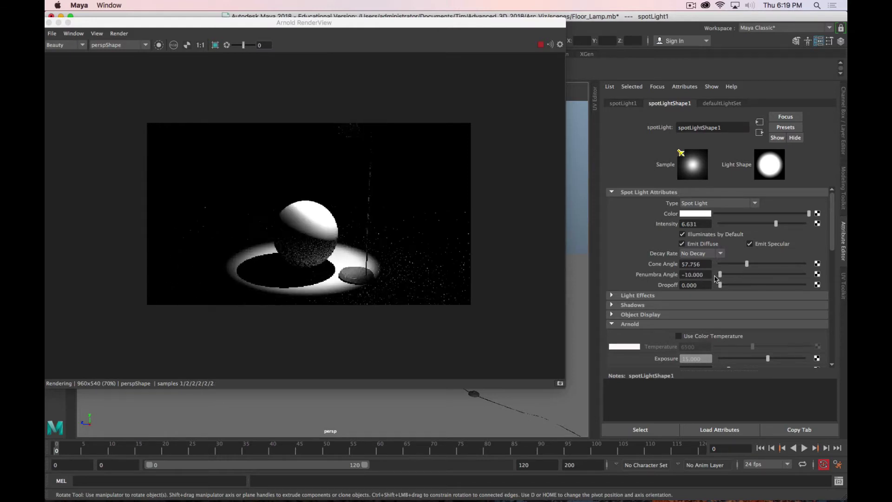
double_click(695, 274)
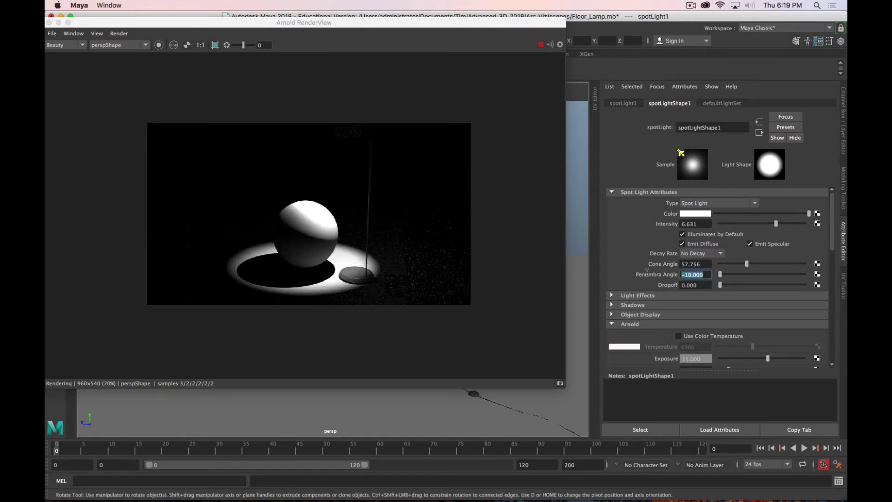
type("0")
key("Return")
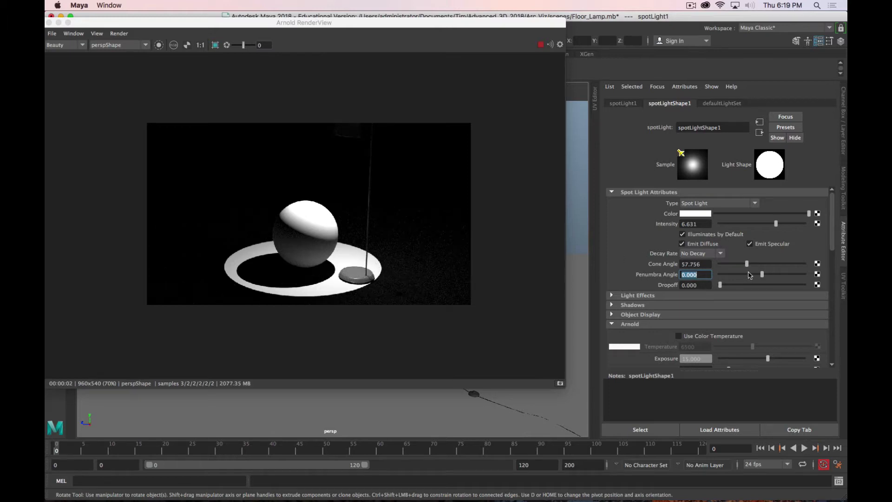
Step: Compare Penumbra Angle values of 6 and about -2.8 in the live render, and restore the angle to 0
left_click_drag(759, 275, 787, 278)
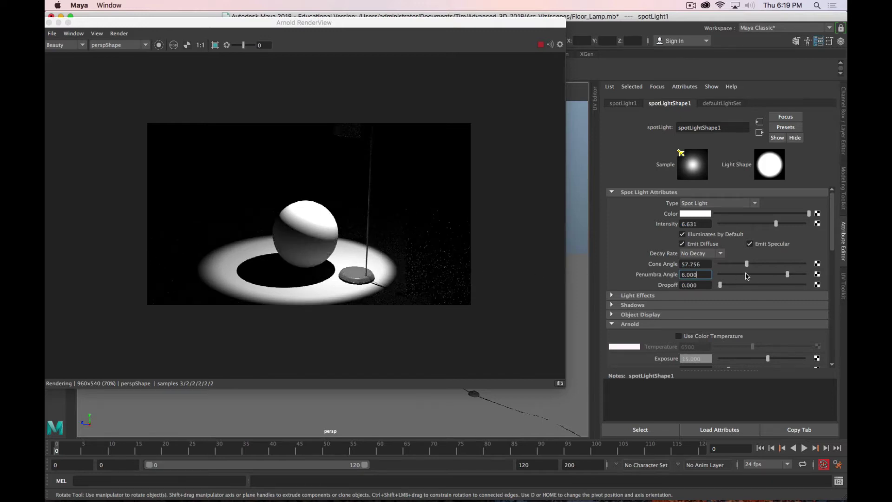
left_click_drag(786, 274, 716, 279)
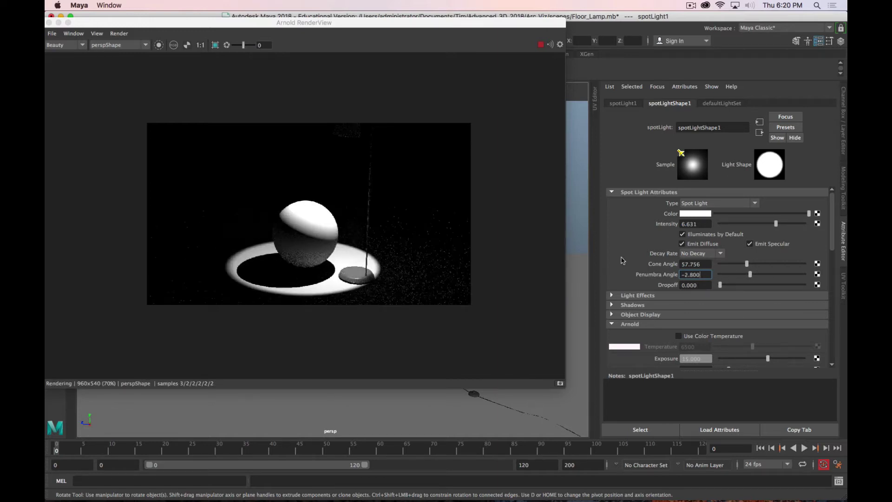
left_click_drag(650, 283, 614, 272)
type("0")
key("Return")
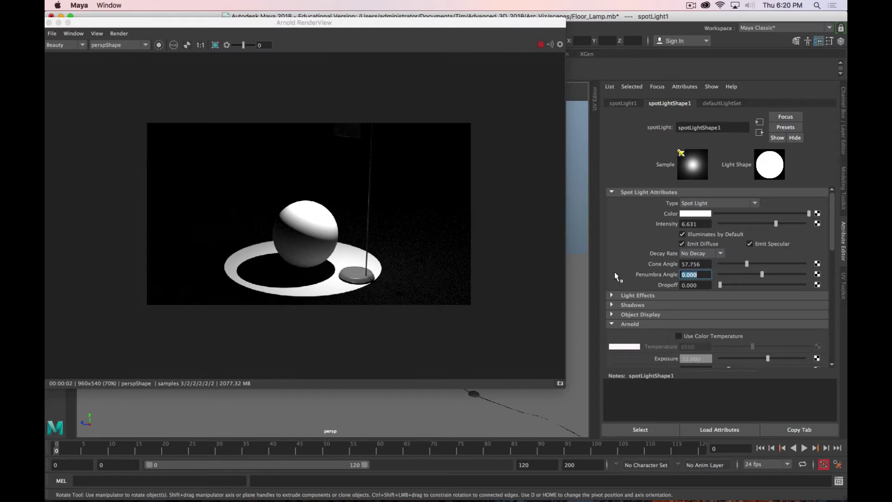
Step: Set the spot light's Penumbra Angle to about 4.74 and its Dropoff to about 2.91
left_click_drag(762, 274, 765, 274)
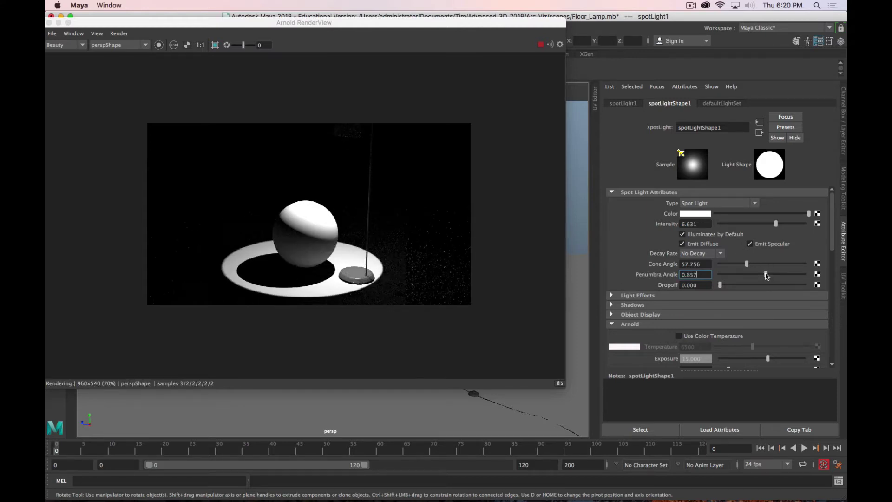
left_click_drag(766, 274, 773, 274)
left_click_drag(775, 275, 782, 274)
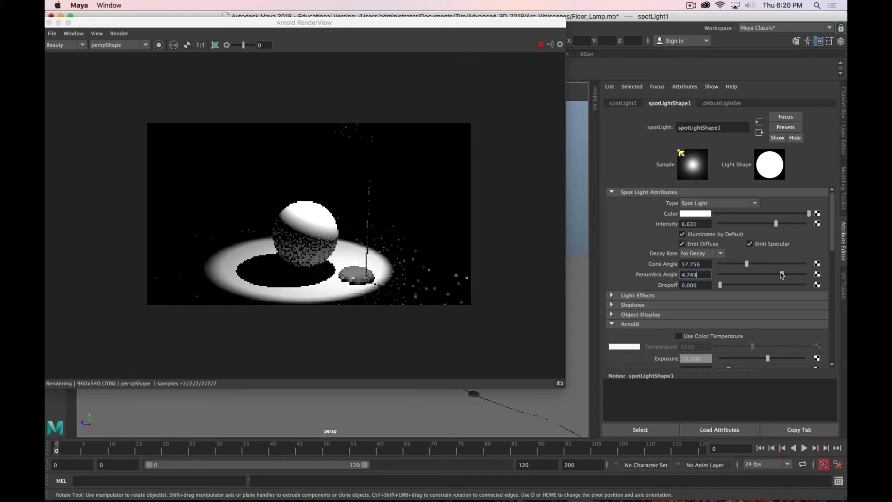
left_click_drag(720, 285, 721, 287)
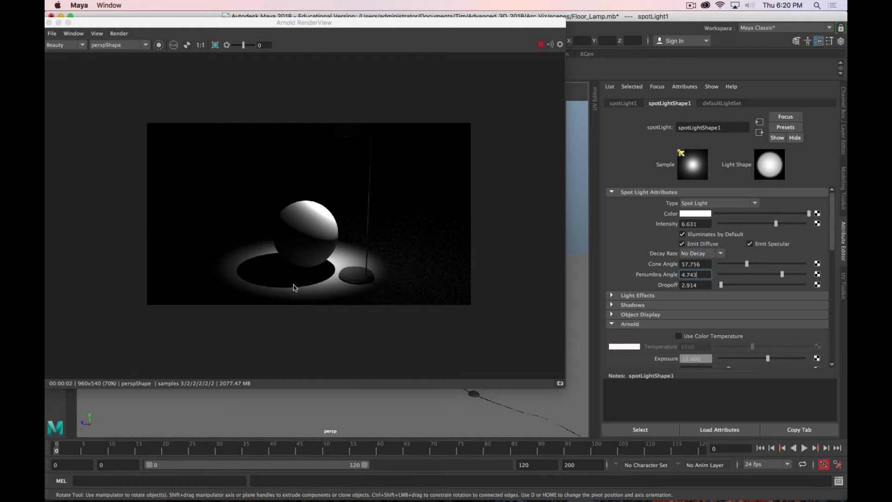
Step: Increase the spot light's Arnold Radius to about 8 to soften the shadow, and lower its Exposure slightly
scroll(625, 260, "down", 5)
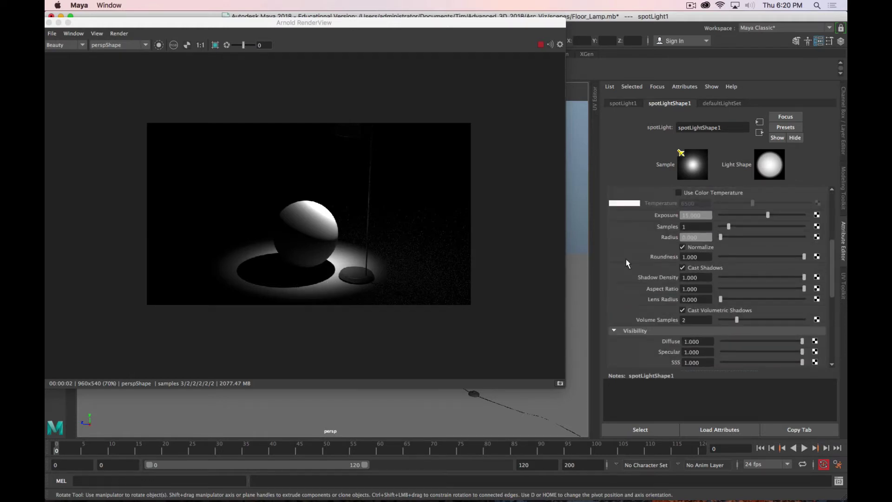
scroll(668, 254, "down", 2)
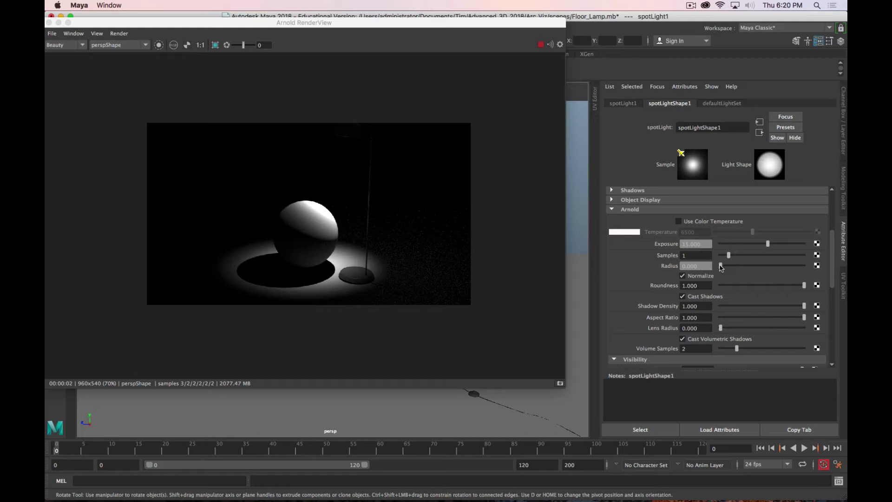
left_click_drag(720, 267, 787, 273)
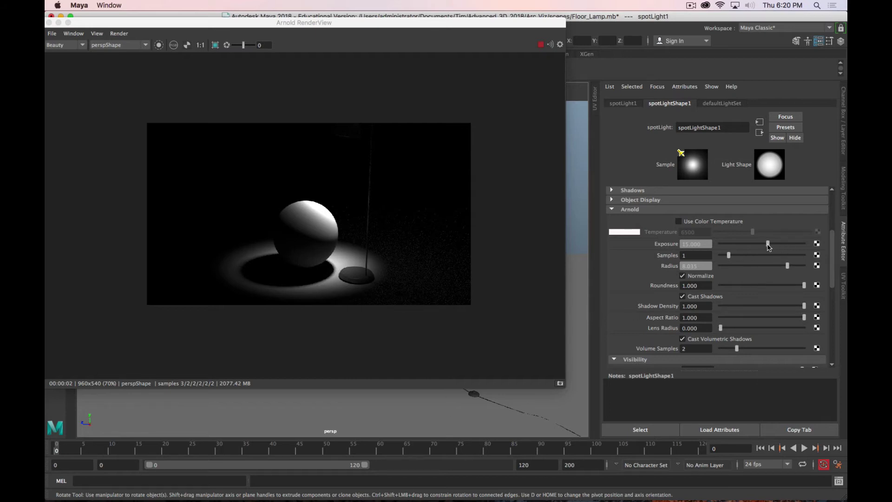
left_click_drag(768, 247, 765, 245)
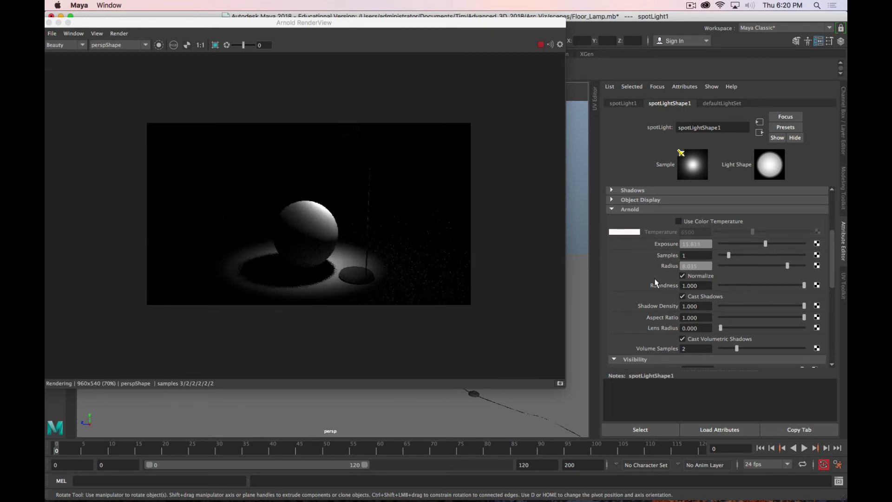
Step: Enable the spot light's color temperature and warm it to 4535
scroll(656, 282, "up", 5)
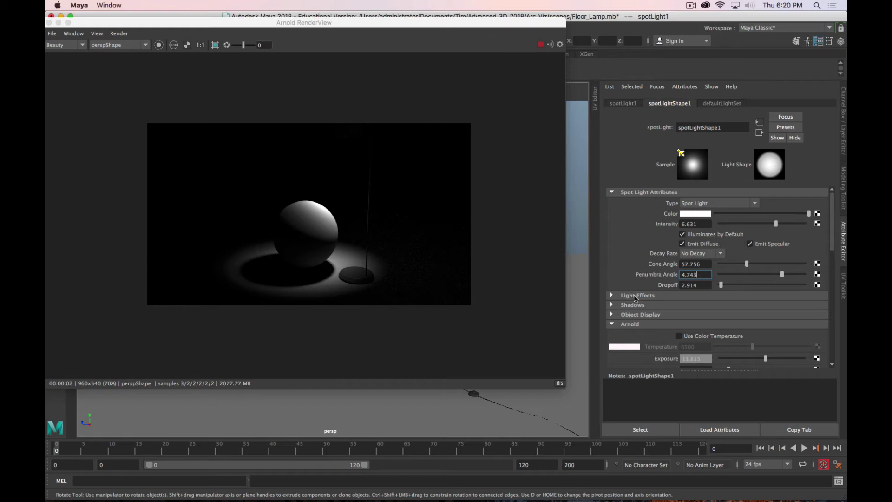
scroll(635, 297, "down", 1)
left_click(678, 306)
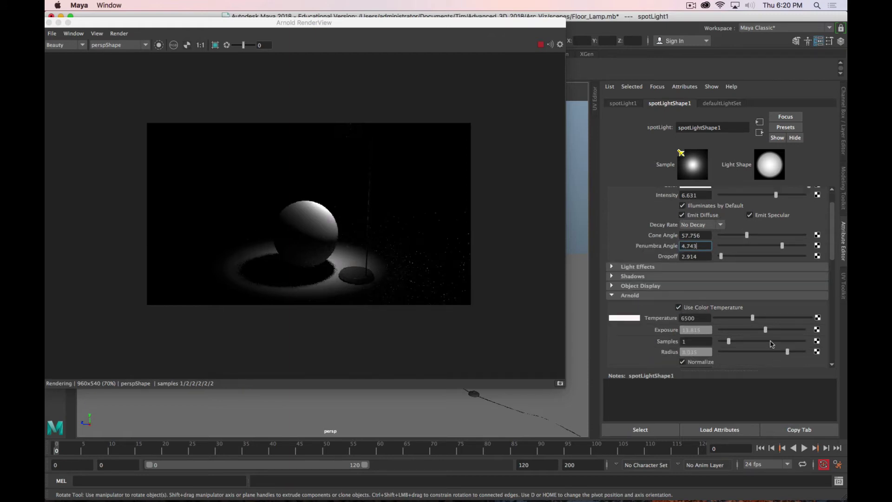
left_click_drag(754, 320, 739, 321)
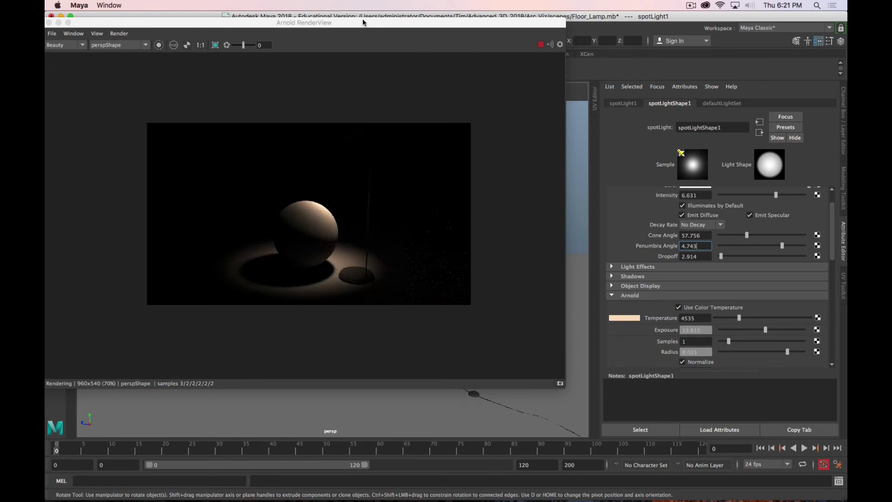
Step: Assign the existing Bulb material to the bulb sphere inside the lamp shade, keeping the lamp head framed beside the live render
left_click_drag(362, 19, 197, 19)
left_click_drag(497, 271, 491, 227, "alt")
right_click_drag(491, 227, 489, 377, "alt")
middle_click_drag(496, 335, 455, 254, "alt")
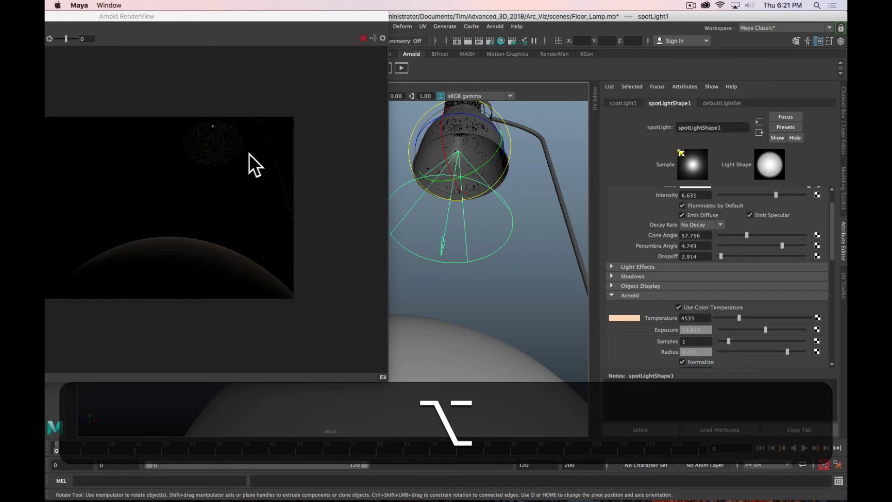
left_click_drag(228, 20, 311, 18)
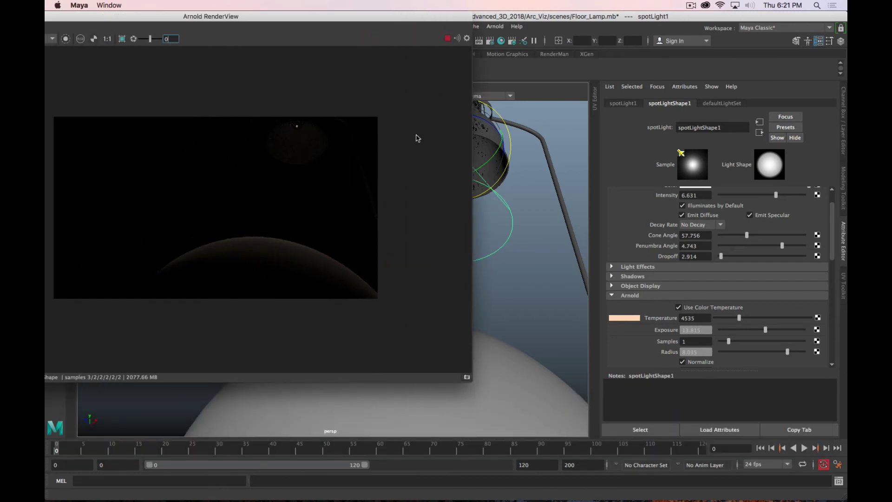
left_click_drag(398, 23, 360, 23)
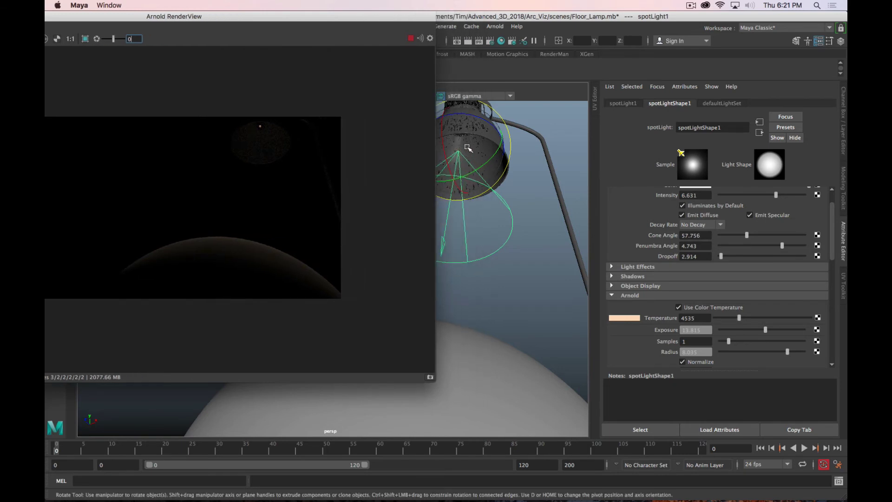
left_click(530, 205)
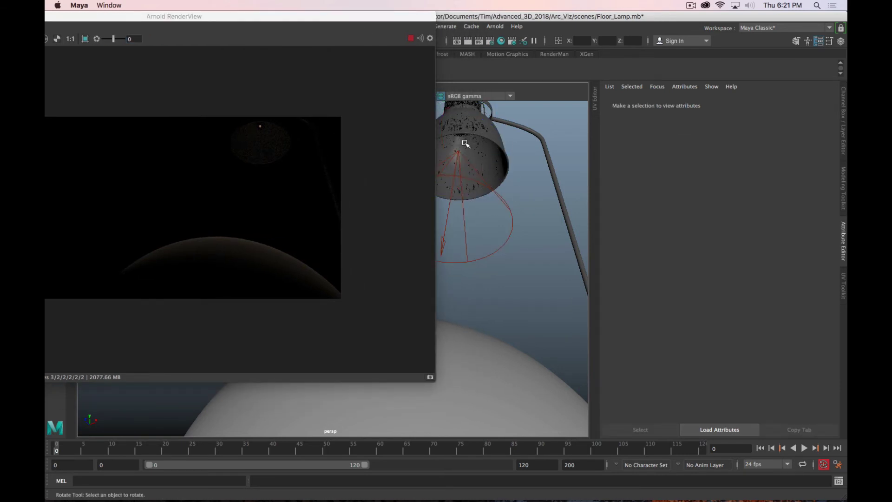
left_click(465, 143)
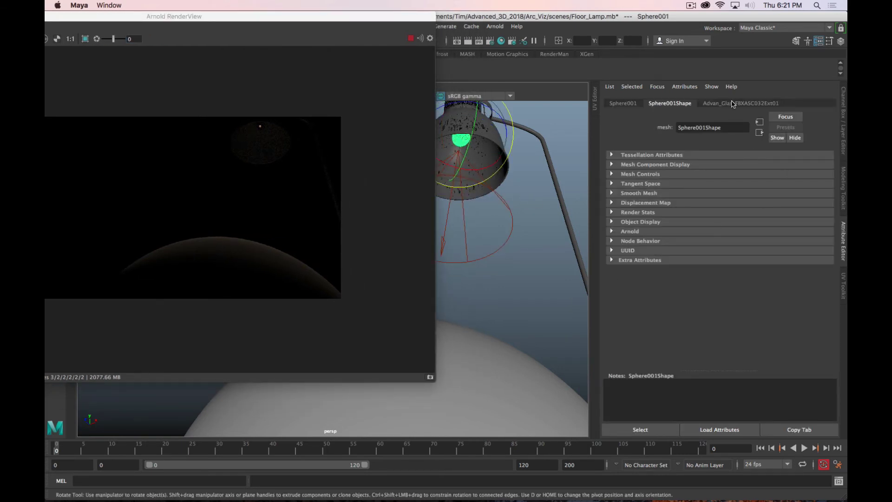
left_click(732, 103)
left_click(664, 104)
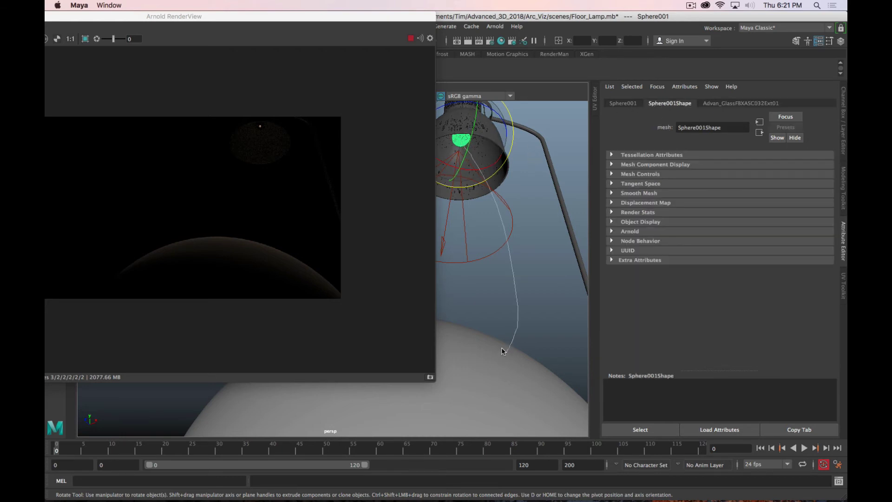
right_click(460, 142)
mouse_move(483, 406)
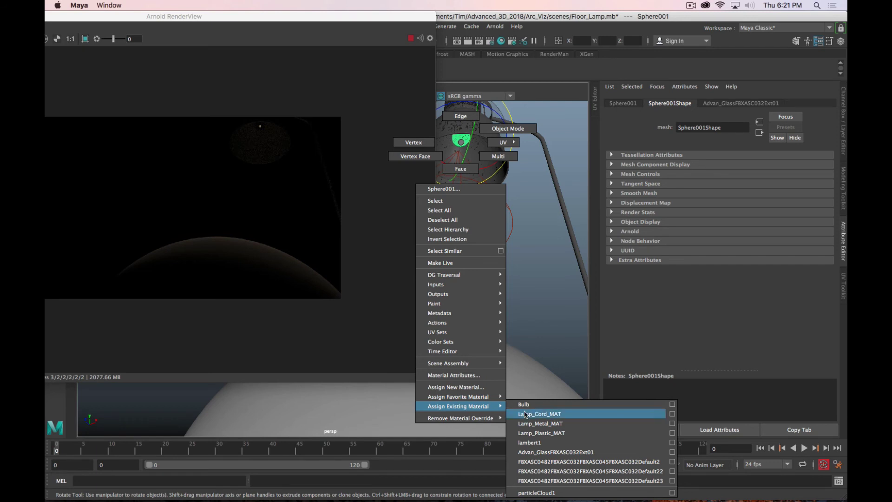
left_click(562, 404)
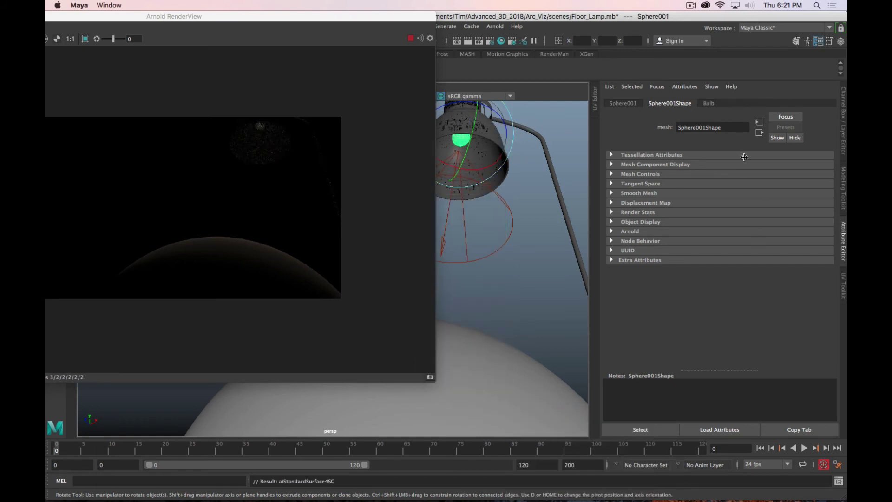
Step: Set the Bulb material's Emission Weight to 1 and its Emission Color to a pale warm orange
left_click(709, 103)
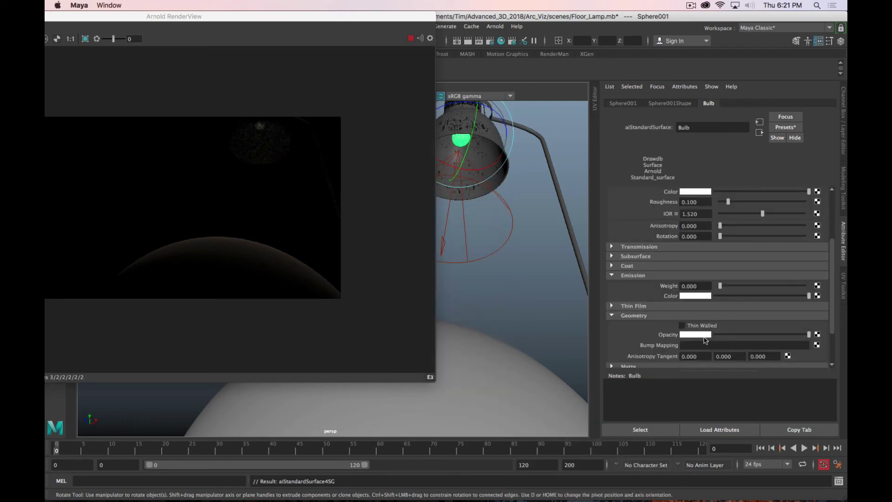
left_click_drag(719, 286, 846, 287)
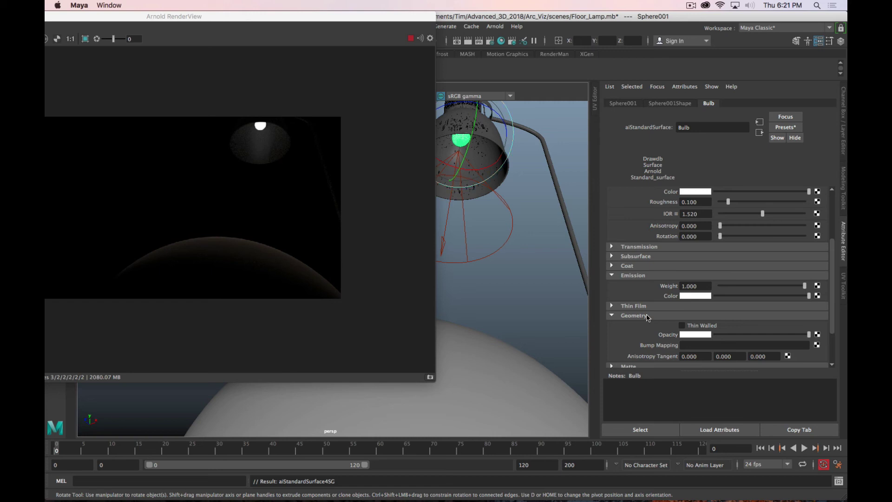
left_click(699, 296)
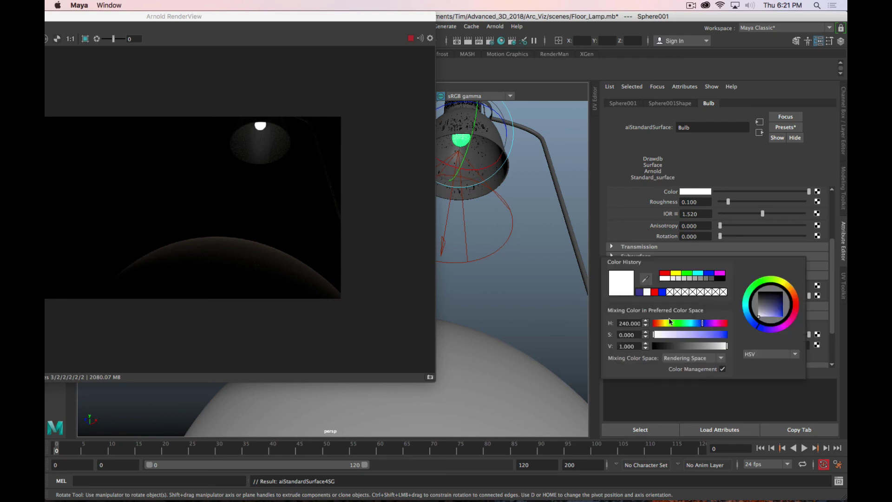
left_click_drag(659, 326, 693, 335)
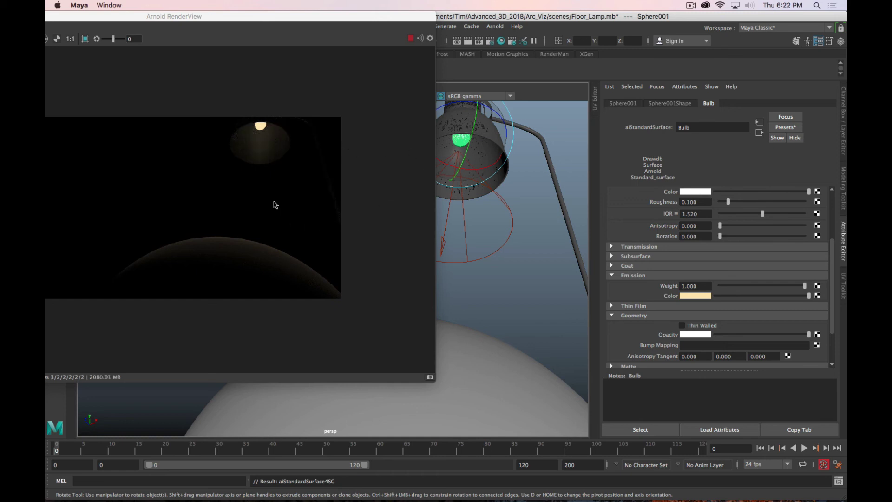
Step: Move the render window off the viewport and reframe the scene to show the whole floor lamp and the sphere
left_click_drag(338, 20, 781, 38)
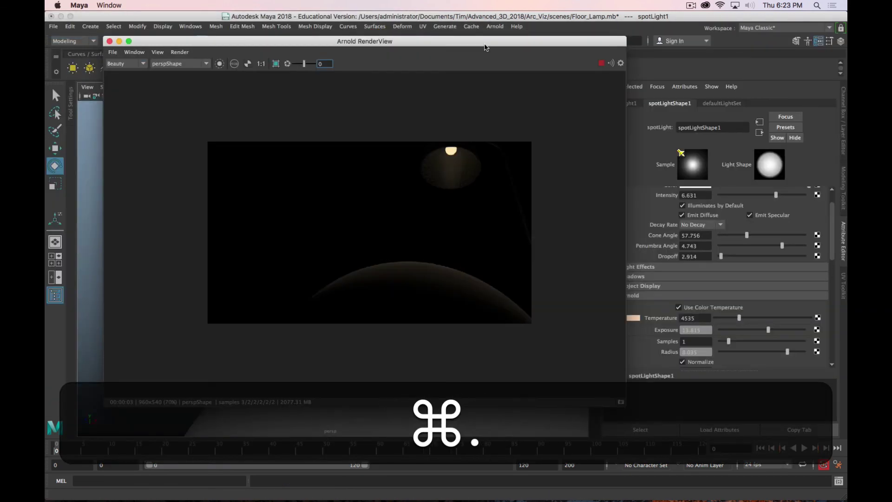
left_click_drag(484, 45, 45, 75)
scroll(385, 249, "down", 5)
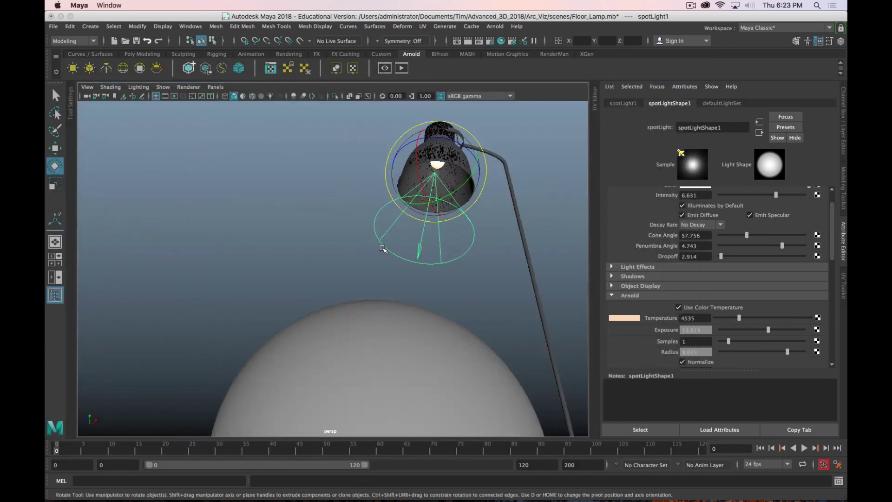
scroll(385, 249, "up", 2)
left_click_drag(384, 249, 473, 268, "alt")
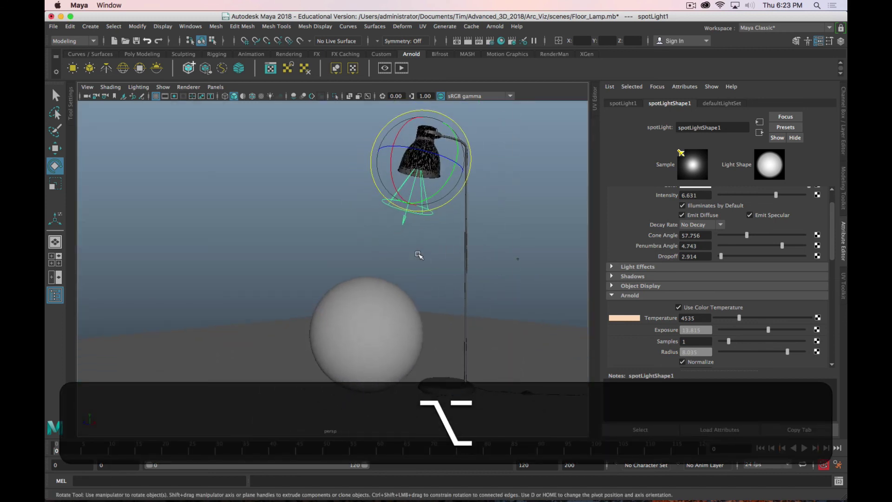